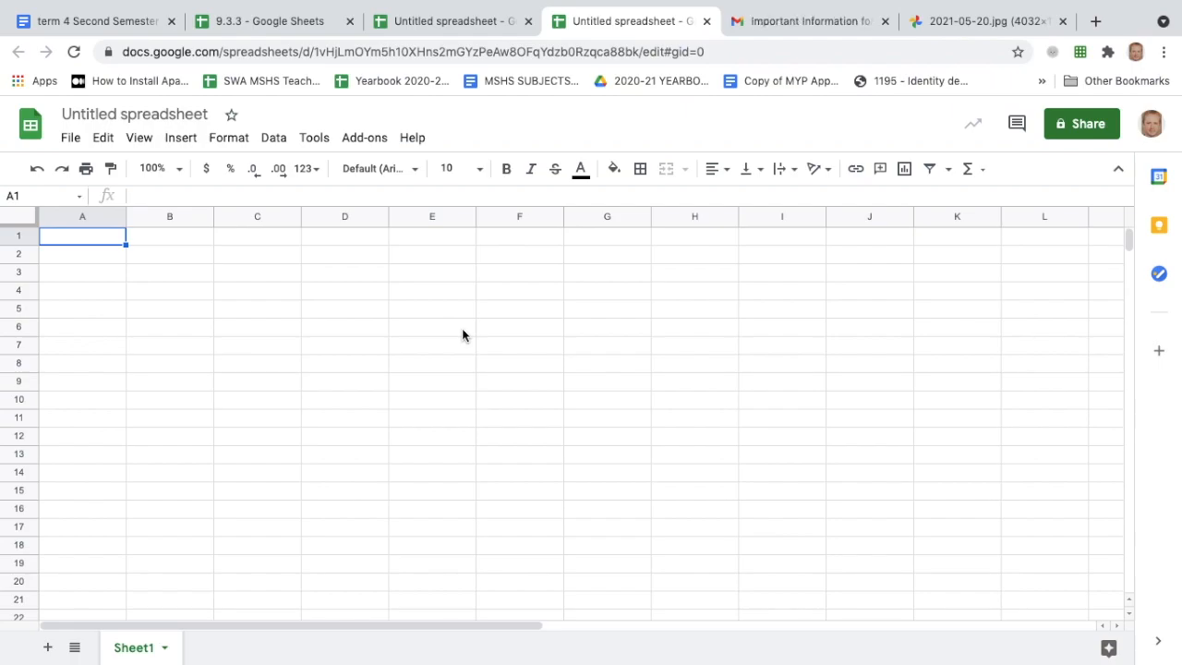
Enter the first three sequence values 1, 1 and 2 in cells A1, B1 and C1.
click(170, 242)
key(Left)
text(1)
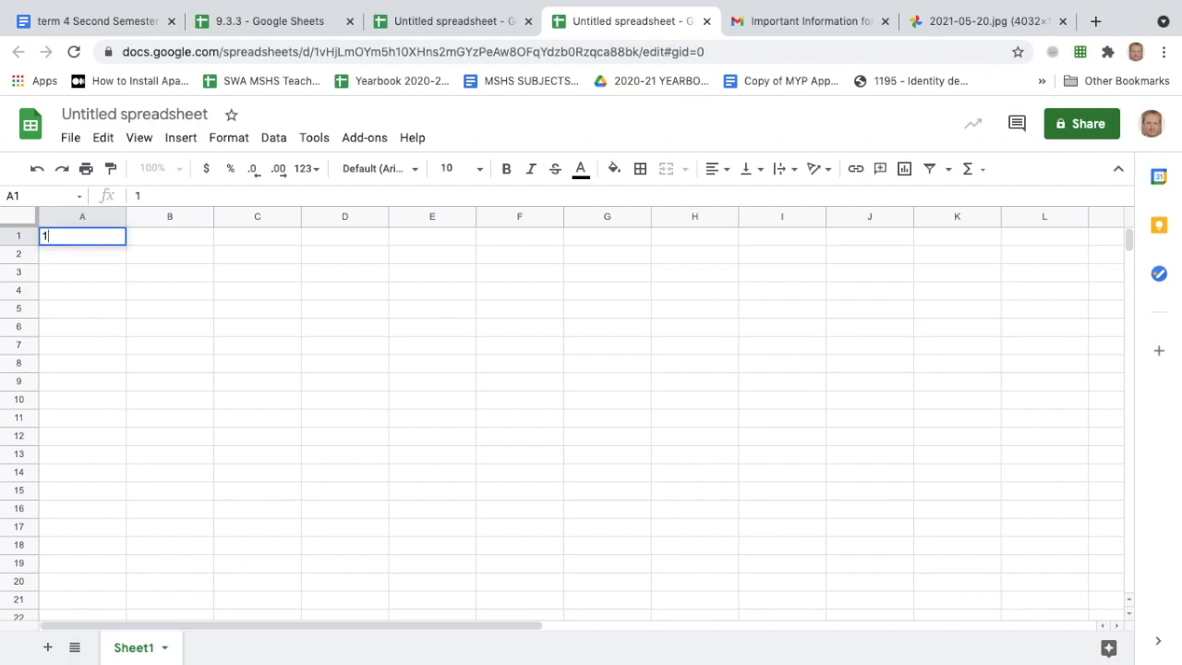
key(Return)
click(156, 239)
text(1)
key(Tab)
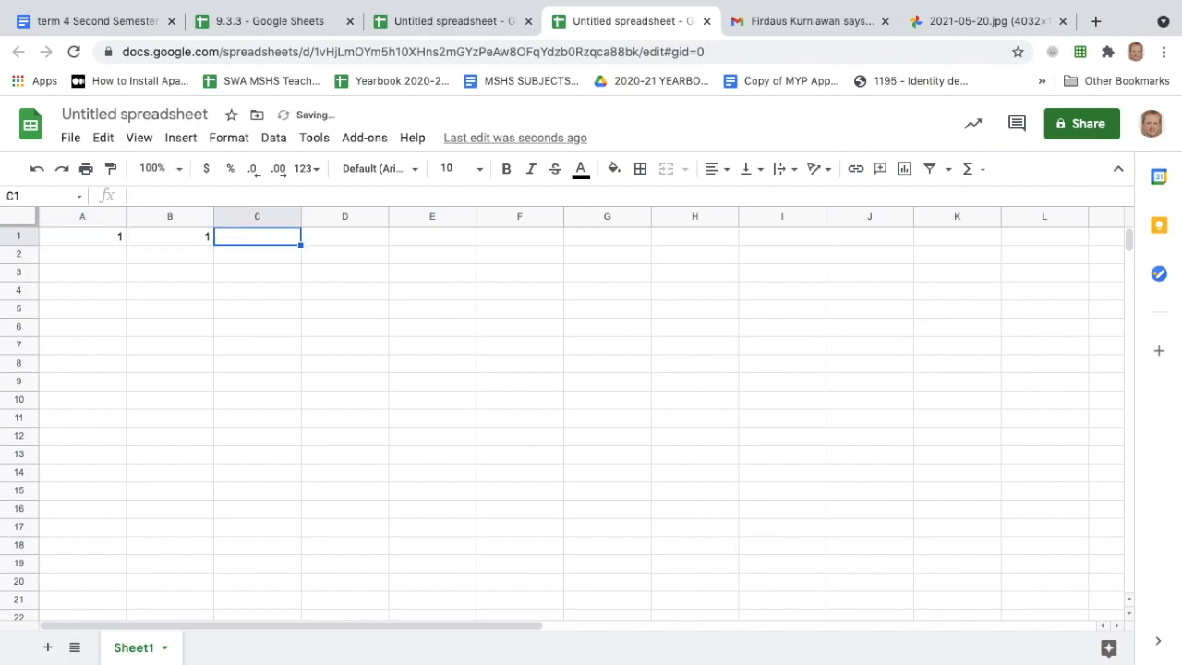
text(2)
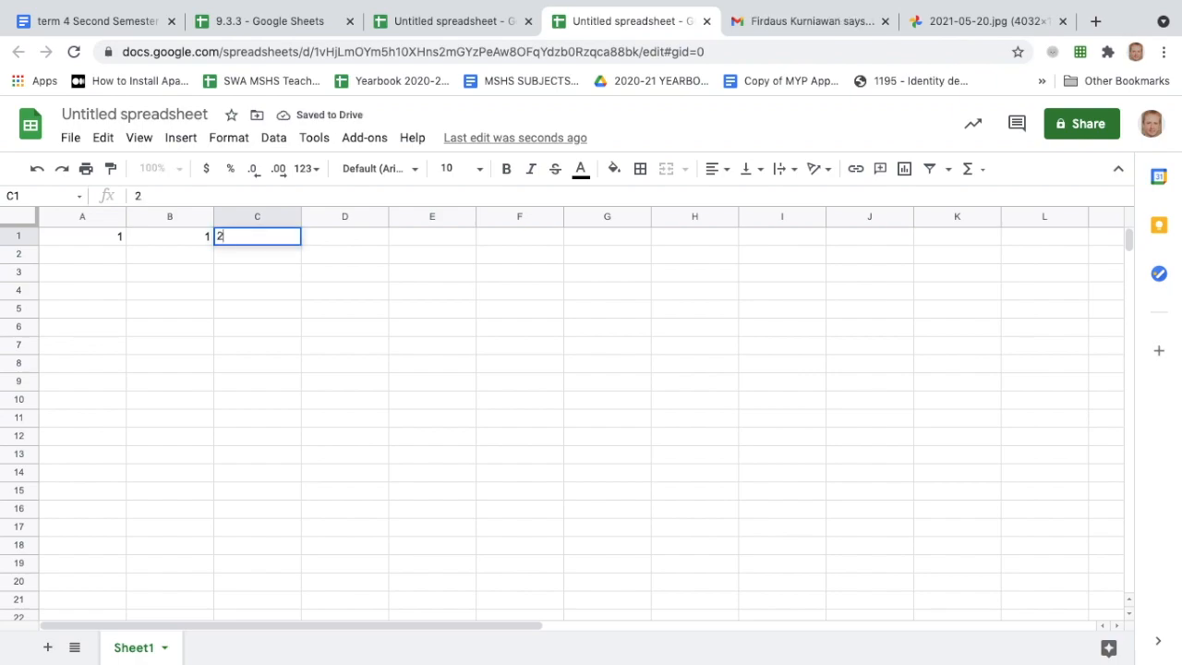
key(Tab)
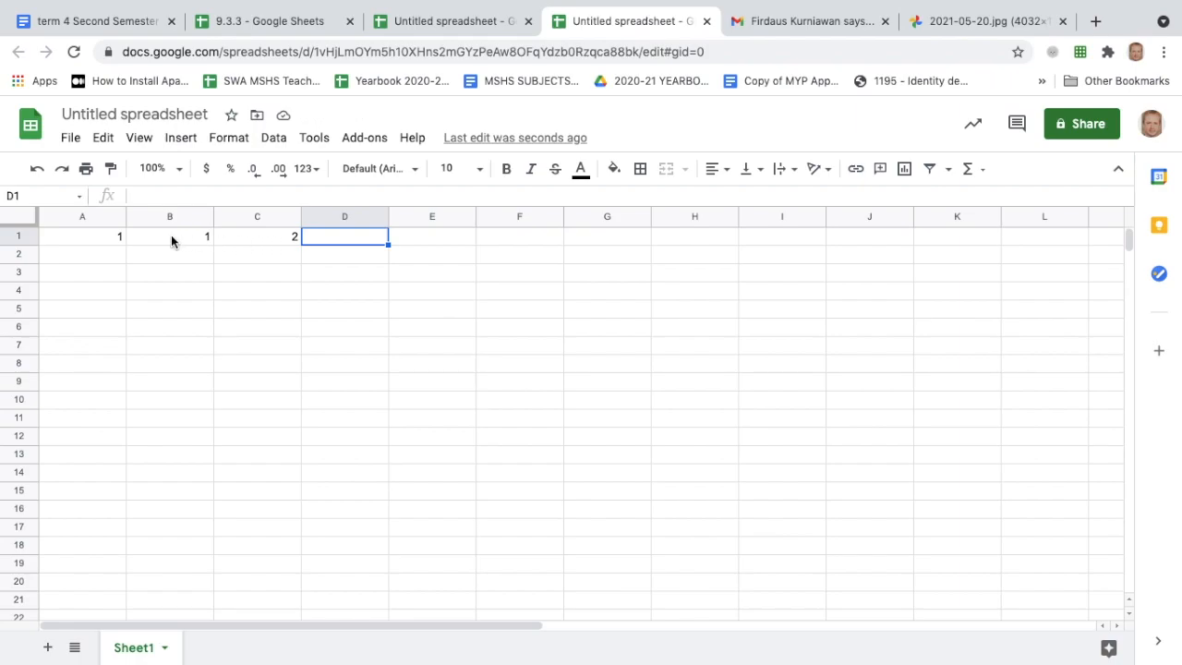
Continue the sequence in row 1 with 3 in D1, 5 in E1 and 8 in F1.
text(3)
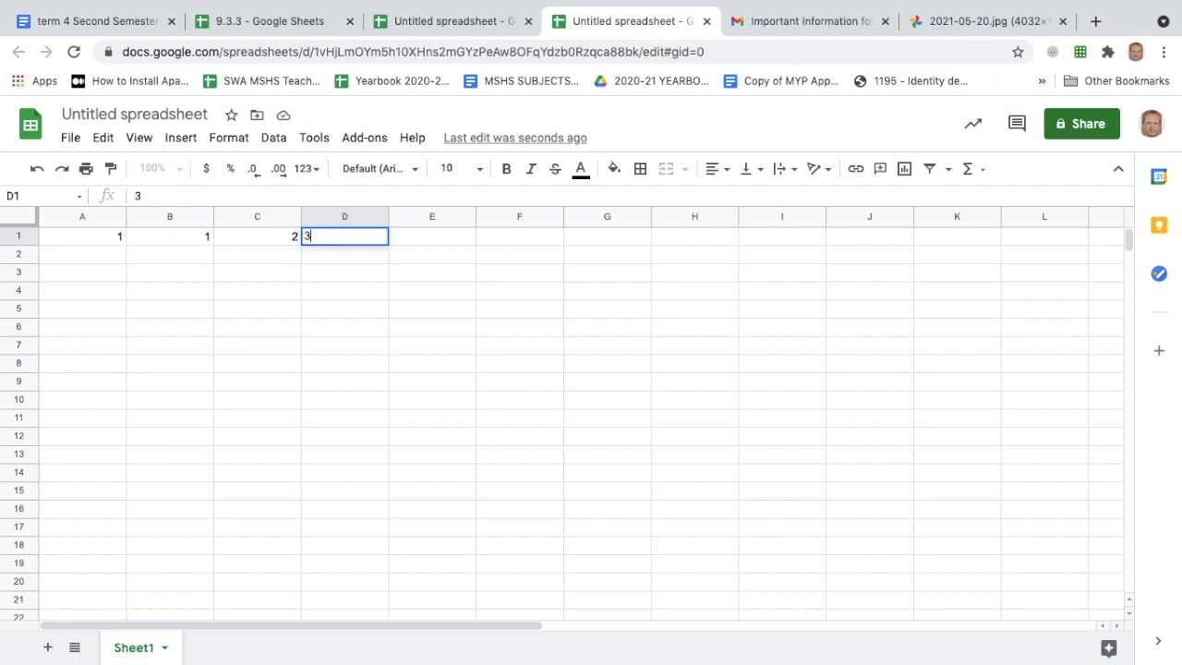
key(Return)
click(444, 242)
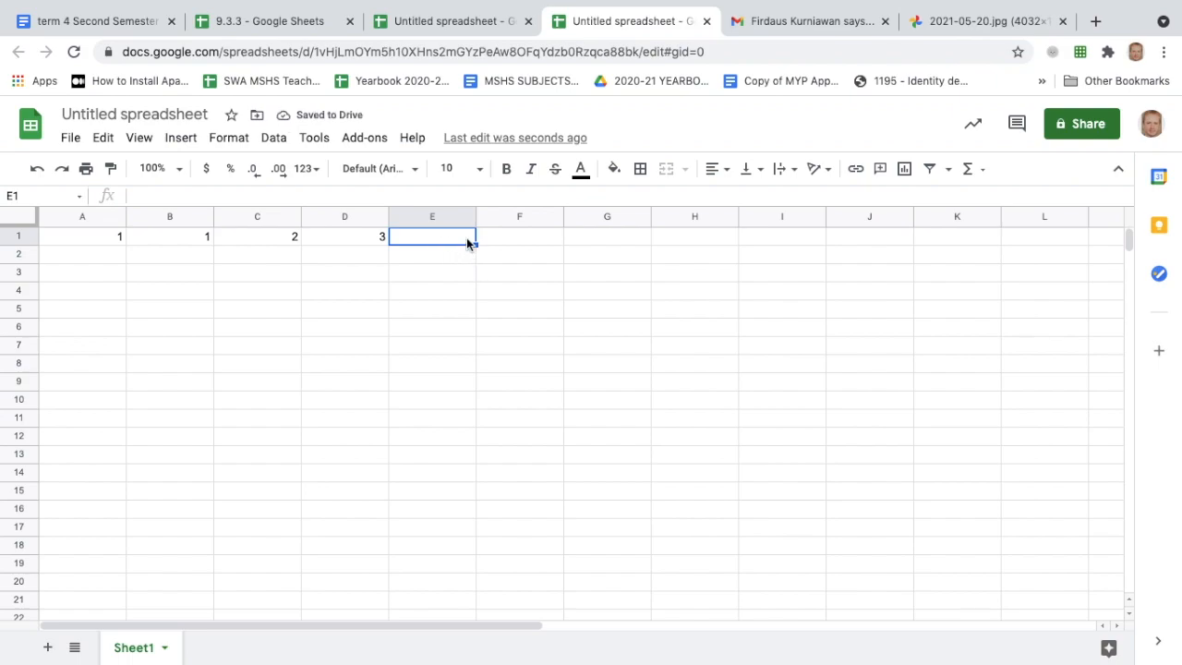
text(5)
key(Return)
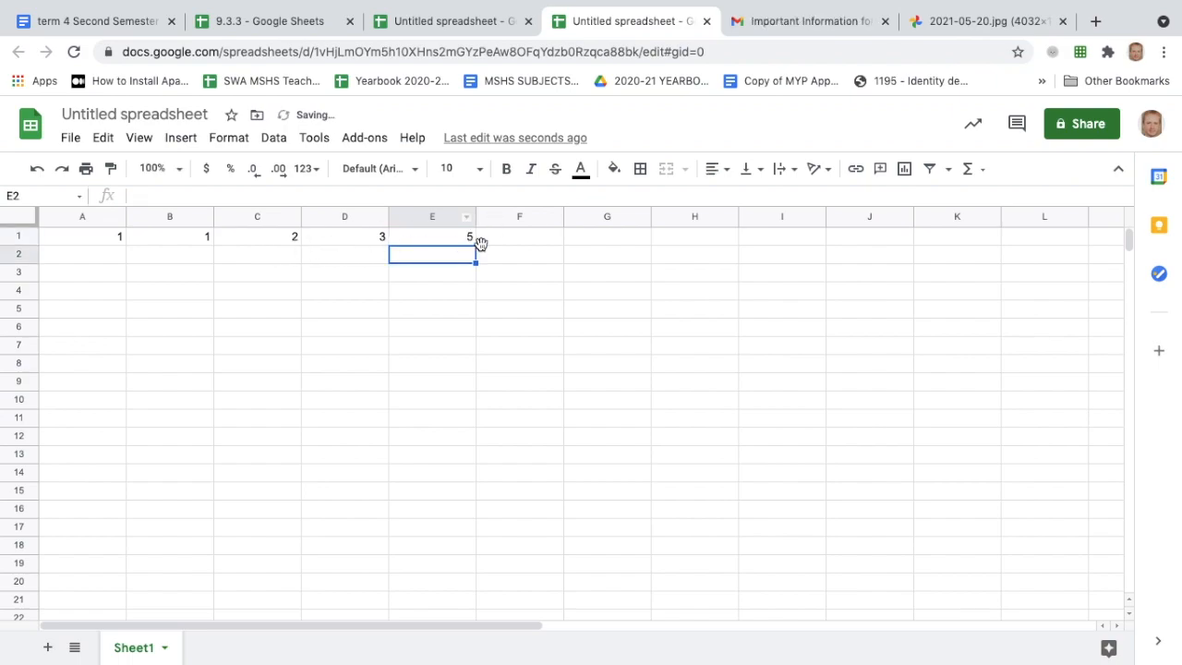
click(534, 240)
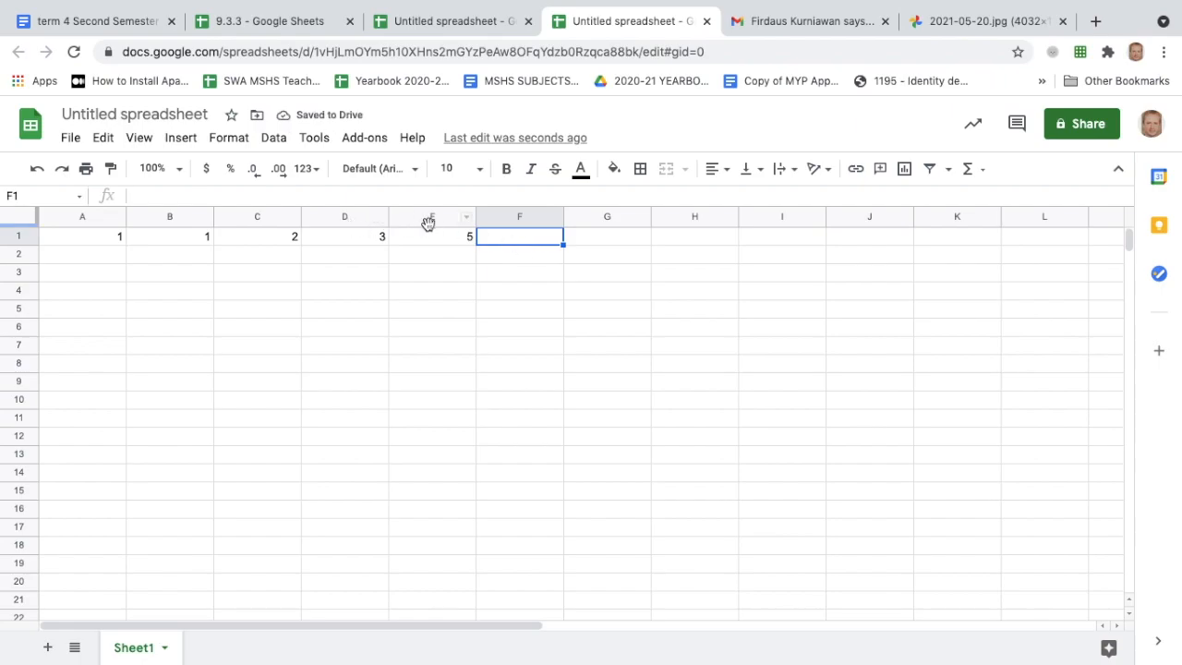
text(8)
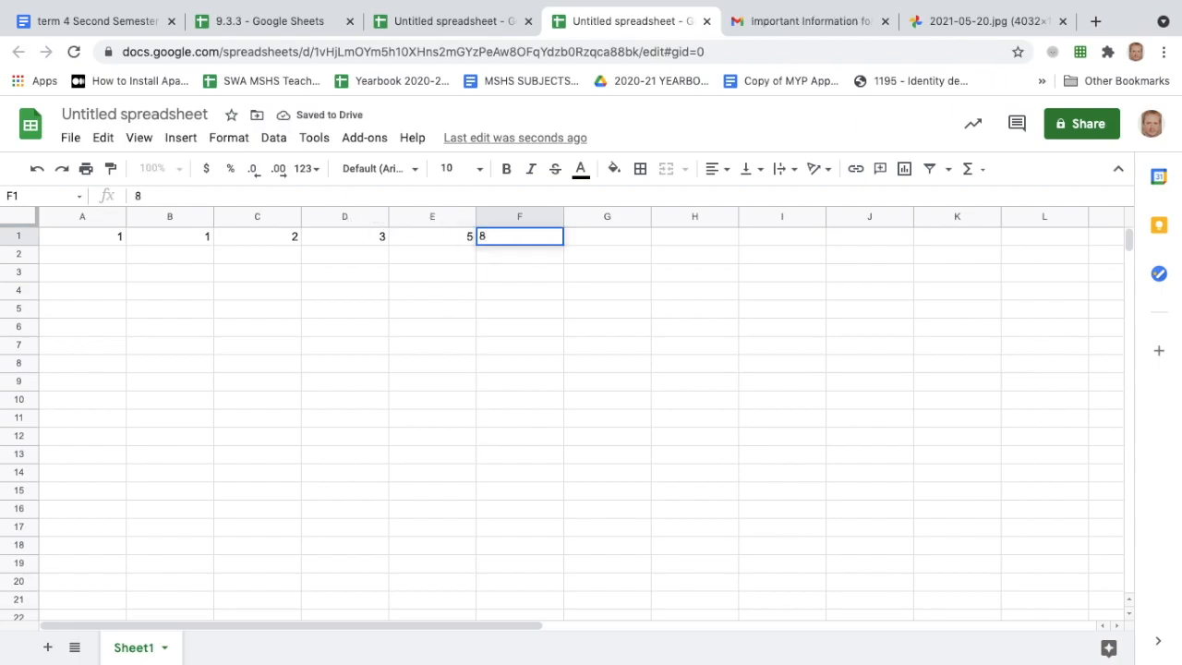
key(Return)
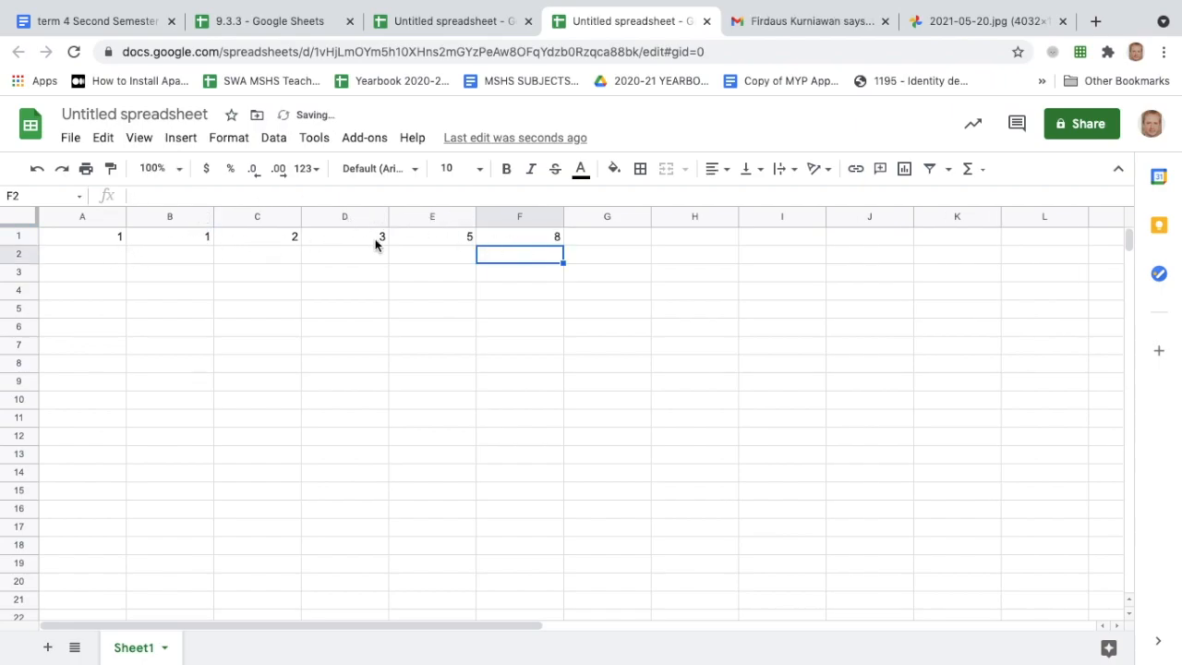
Enter the formula =SUM(E1:F1) in G1 and fill it across row 1 through J1.
click(618, 239)
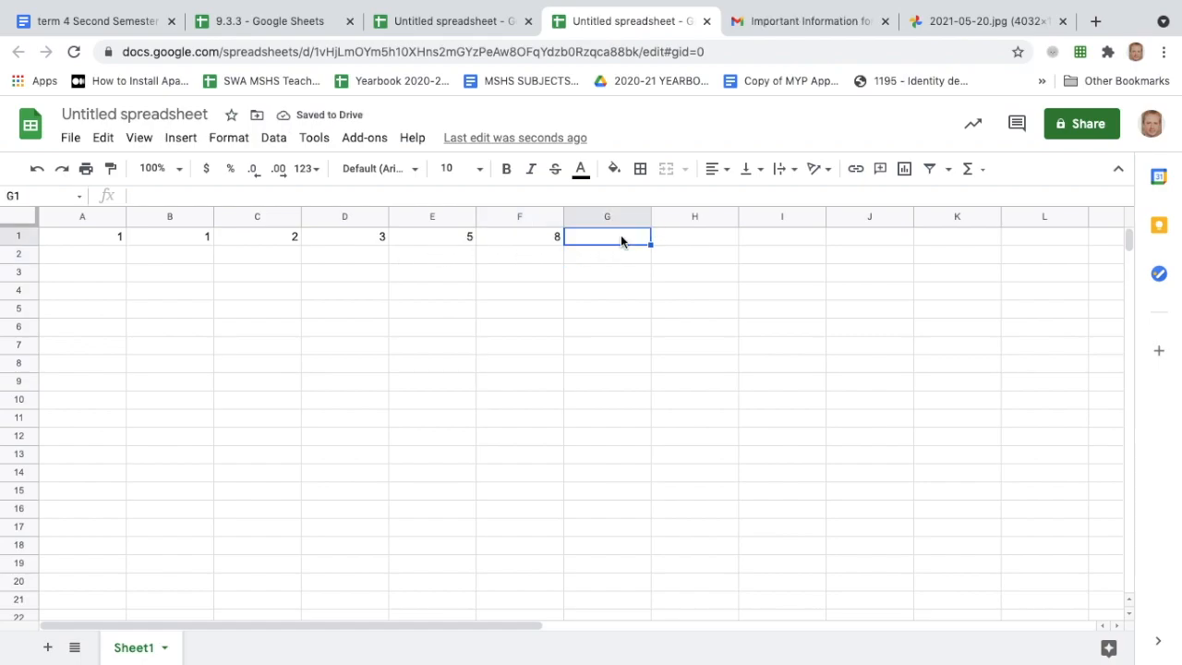
double_click(621, 237)
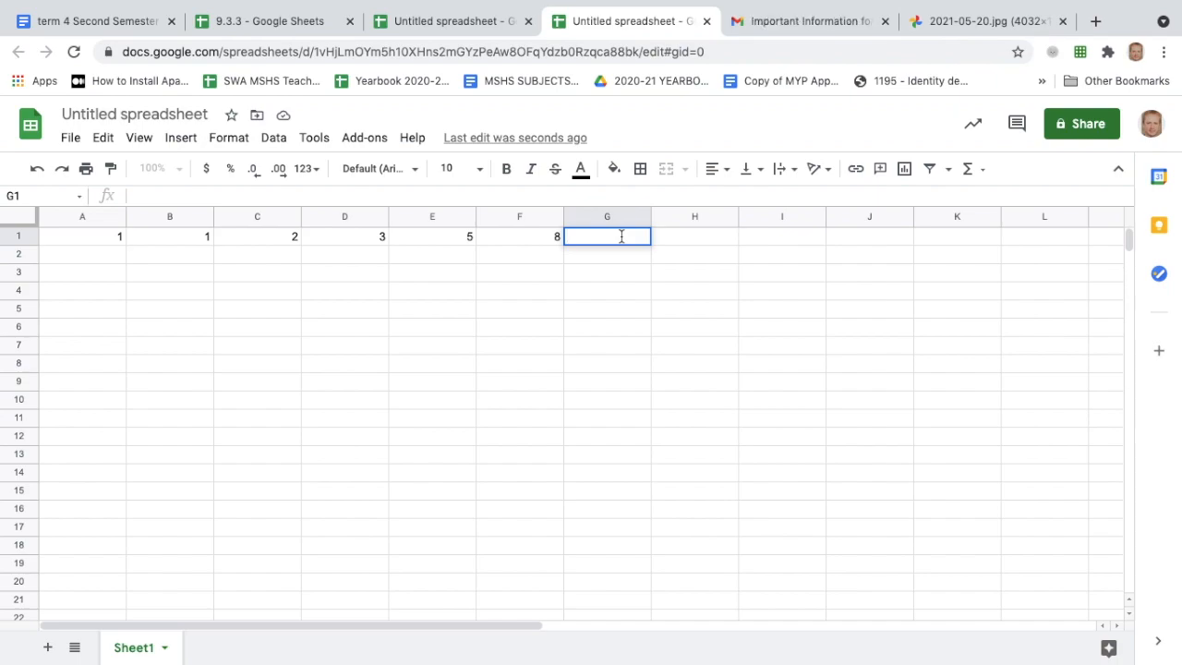
text(=)
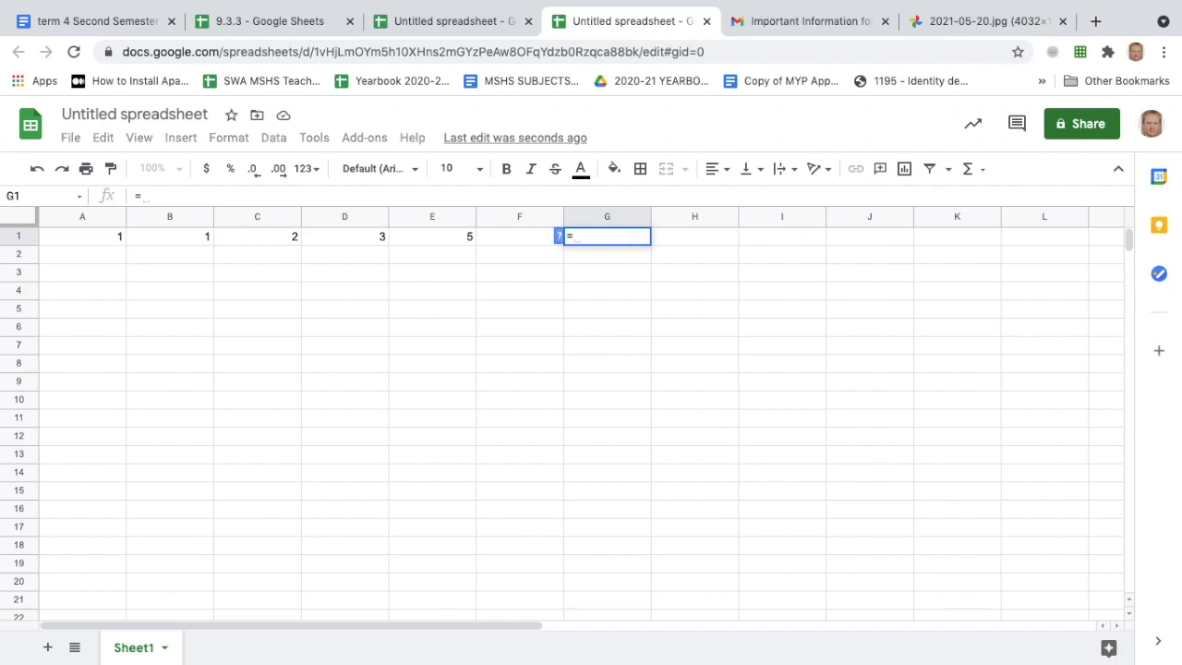
text(SUM()
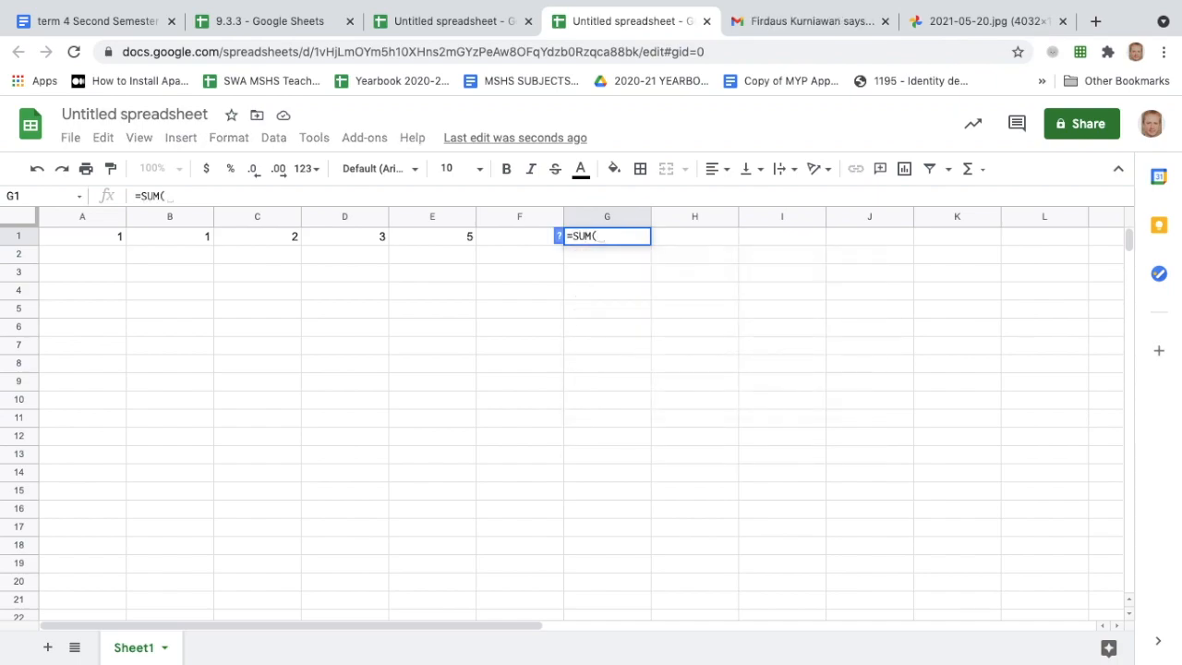
text(E)
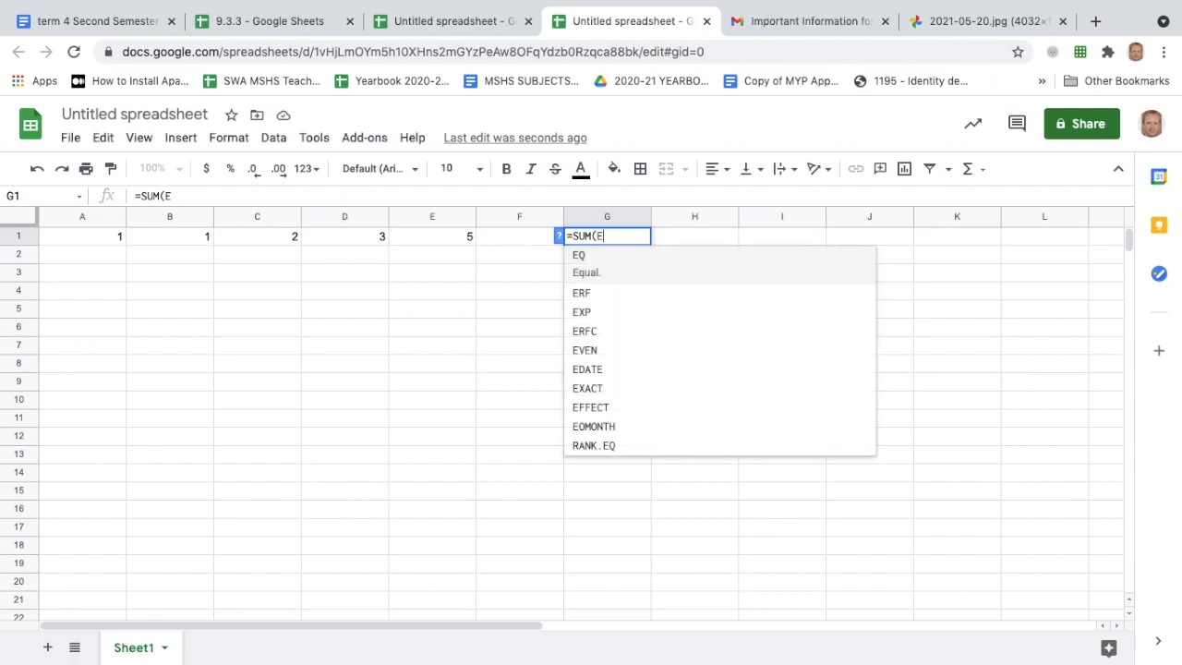
text(1:)
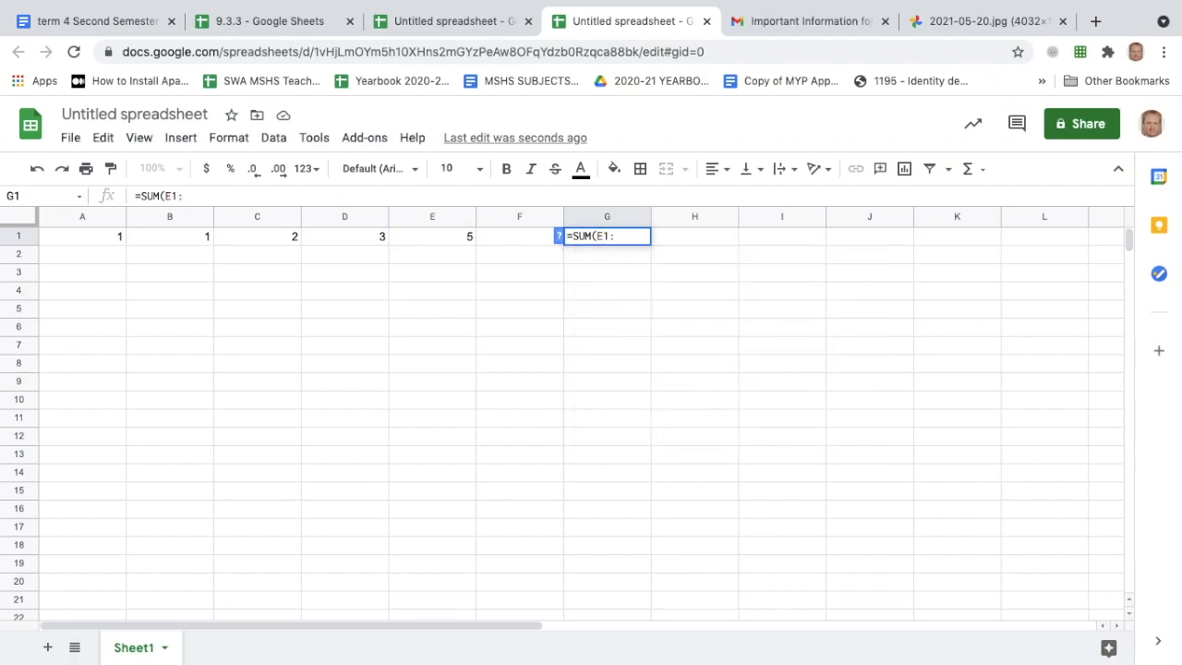
text(F1)
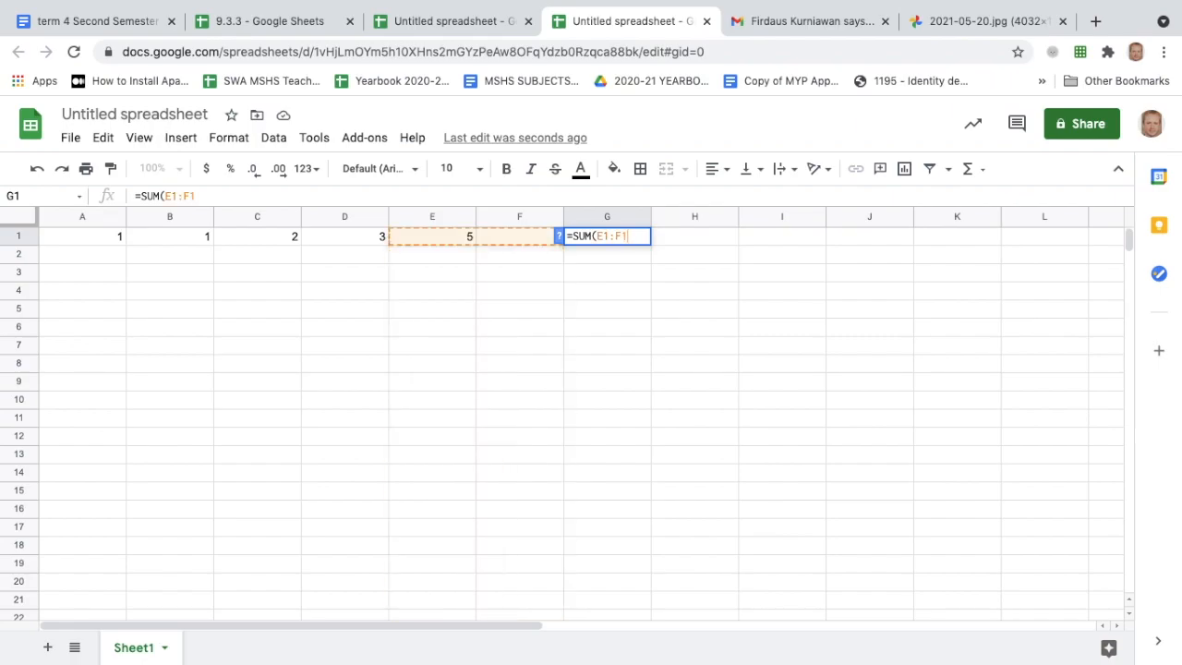
key(Return)
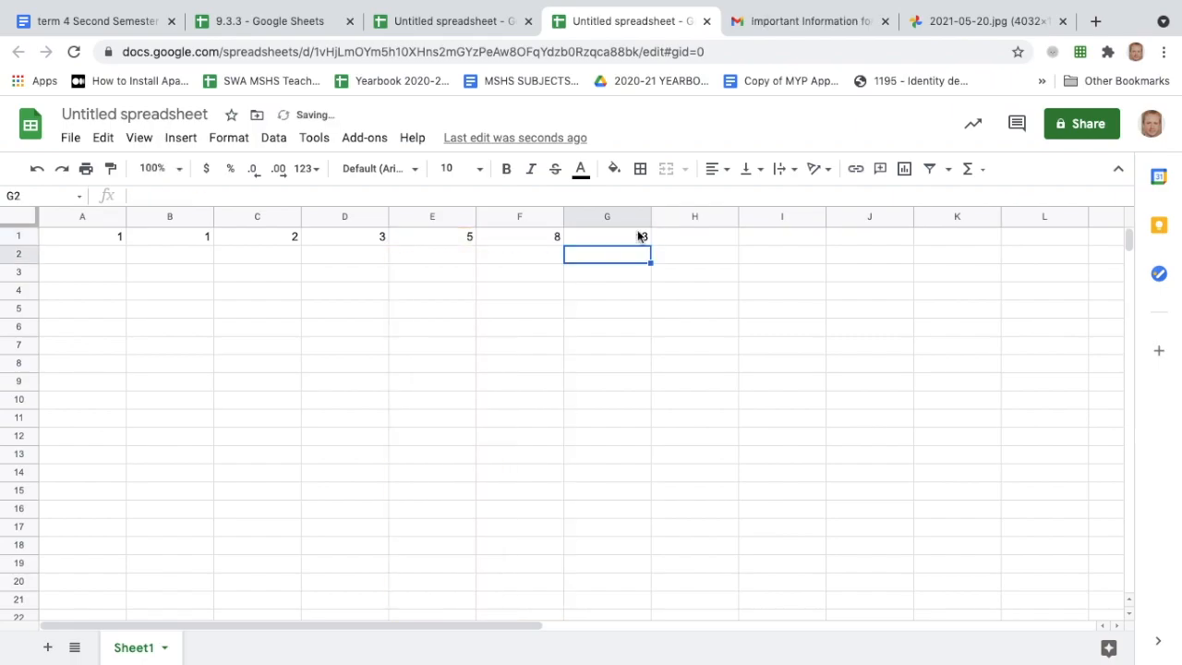
click(609, 242)
drag(651, 245, 878, 242)
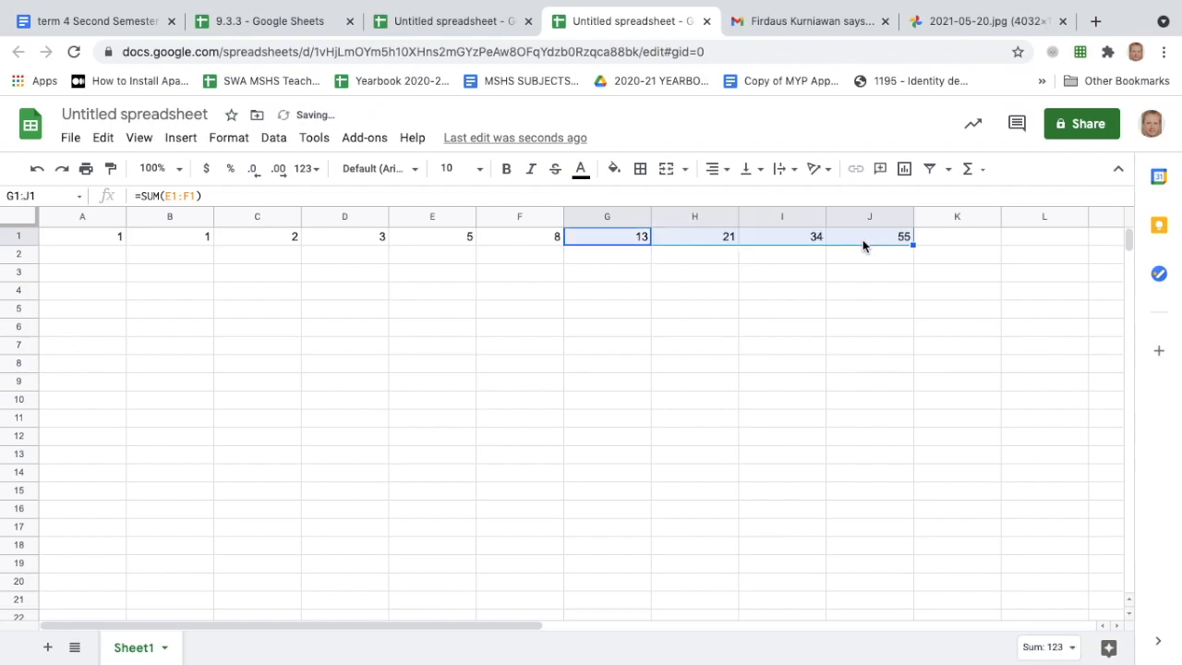
Examine the values and formulas cell by cell along row 1 from A1 to J1.
click(711, 243)
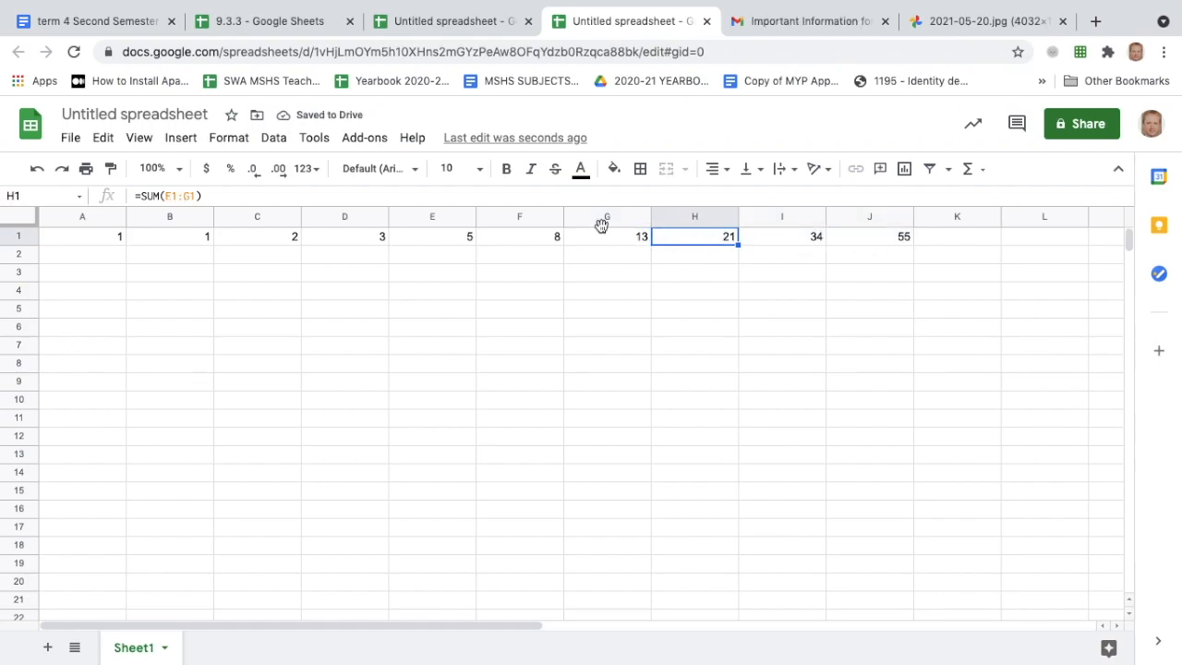
click(92, 238)
key(Right)
key(Right)
key(Right)
key(Right)
key(Right)
key(Right)
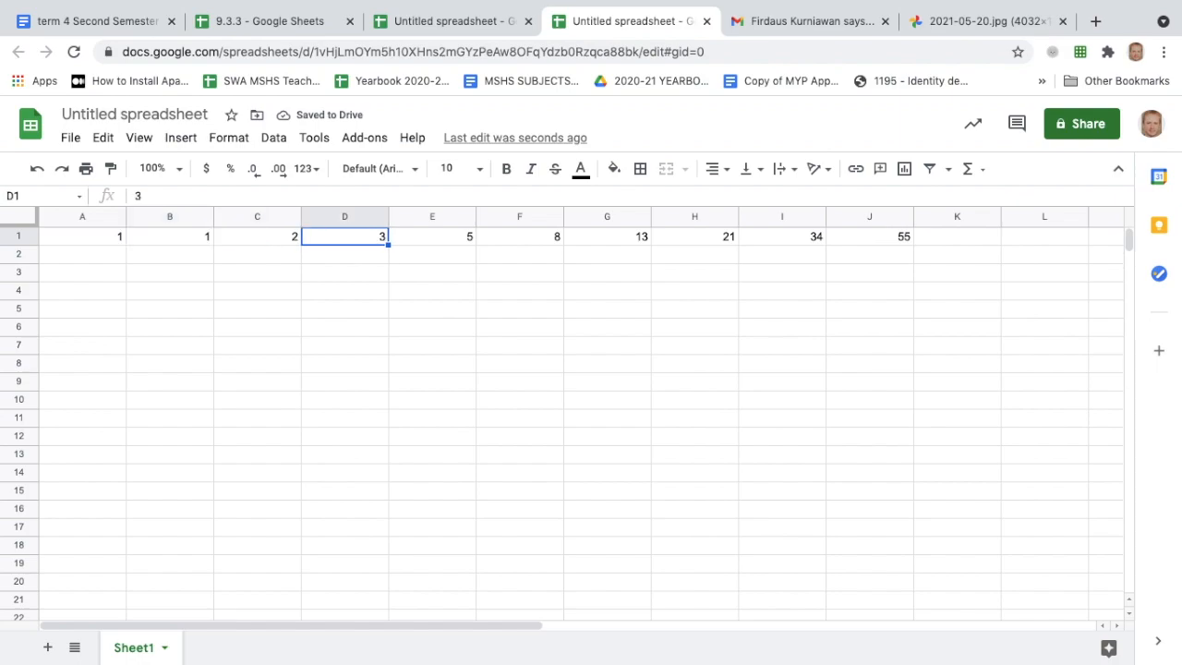
key(Right)
key(Right)
key(Right)
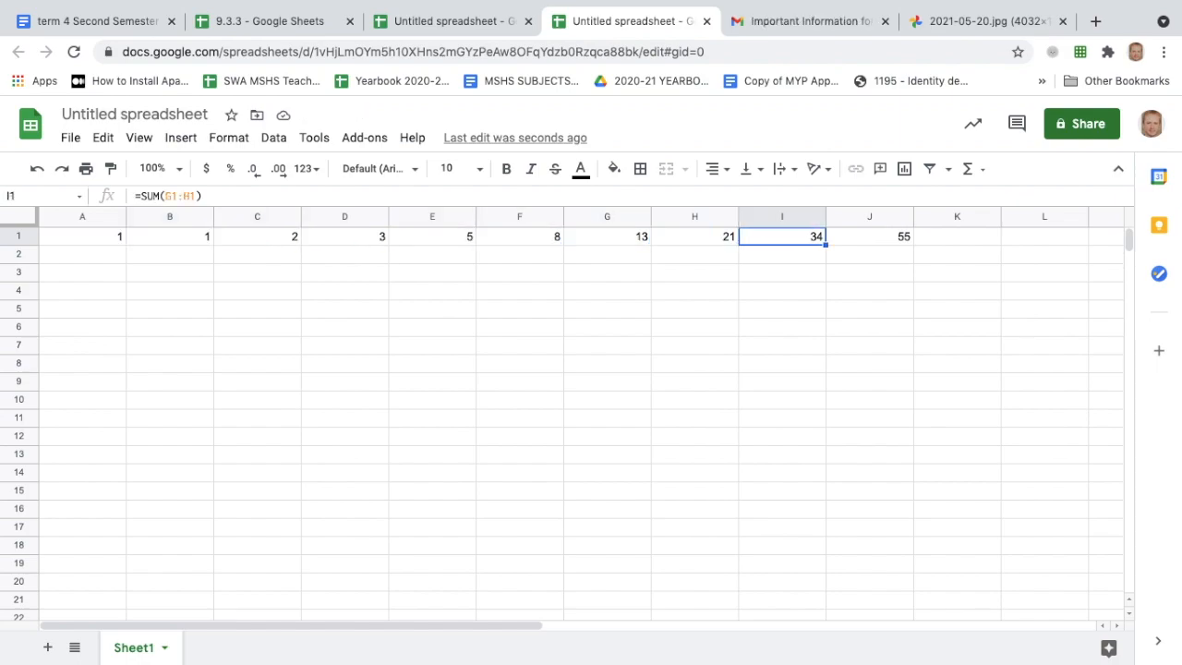
key(Left)
click(96, 243)
key(Right)
key(Right)
key(Right)
key(Right)
key(Right)
key(Right)
key(Right)
key(Right)
key(Right)
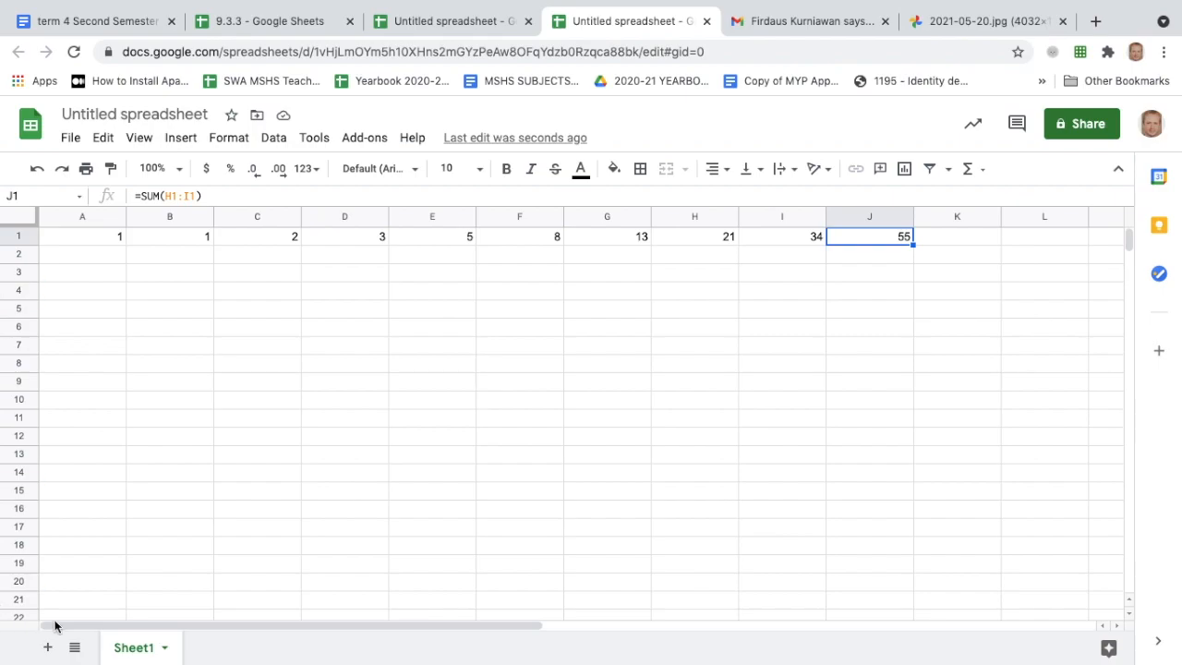
Extend the sum formula from J1 across row 1 through Q1.
drag(185, 628, 496, 622)
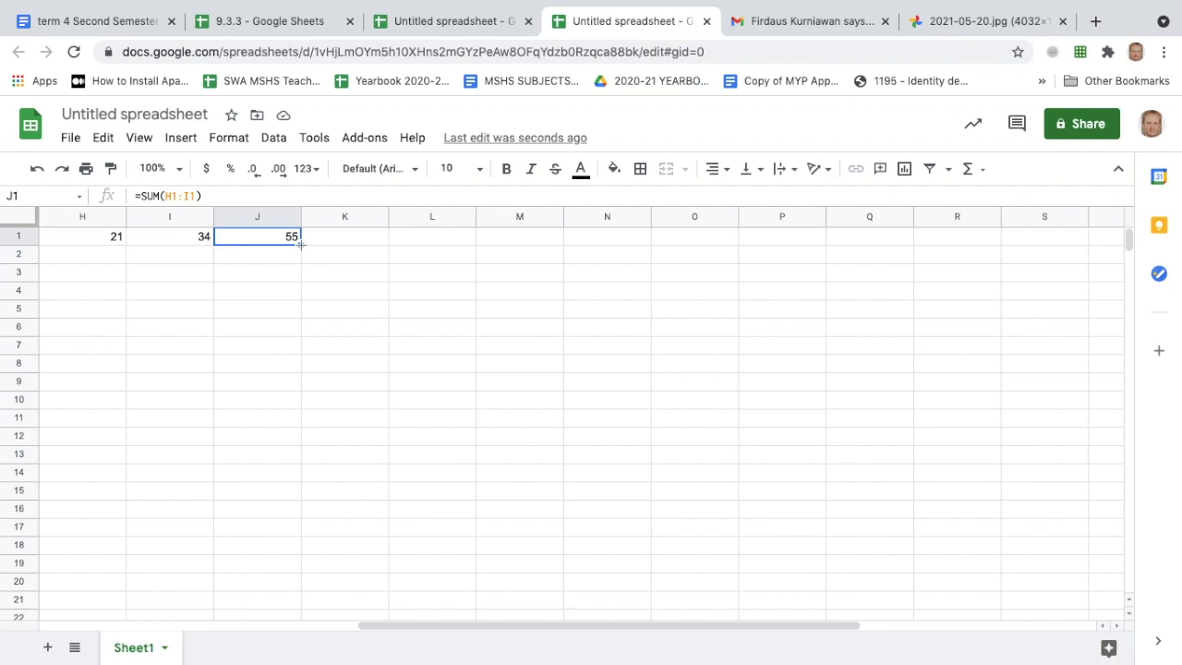
drag(300, 243, 880, 238)
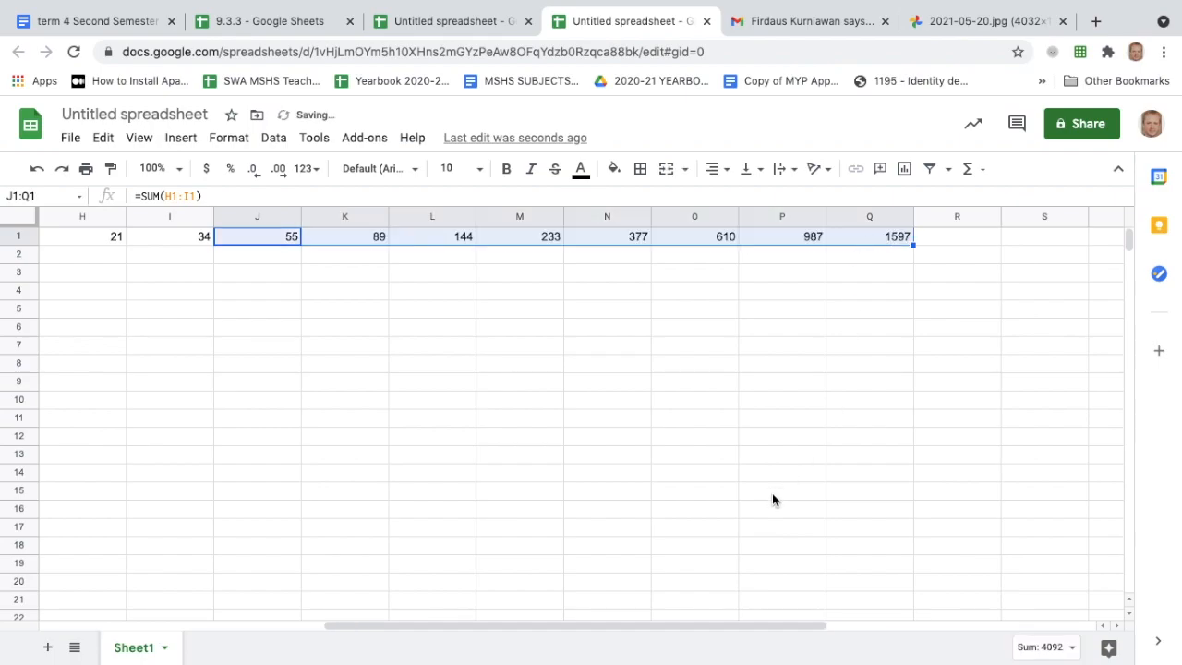
Go back to the start of row 1 and examine the extended sequence and its formulas up to the empty cells after Q1.
click(374, 243)
key(Left)
key(Left)
key(Left)
key(Left)
key(Left)
key(Left)
key(Left)
key(Left)
key(Left)
key(Left)
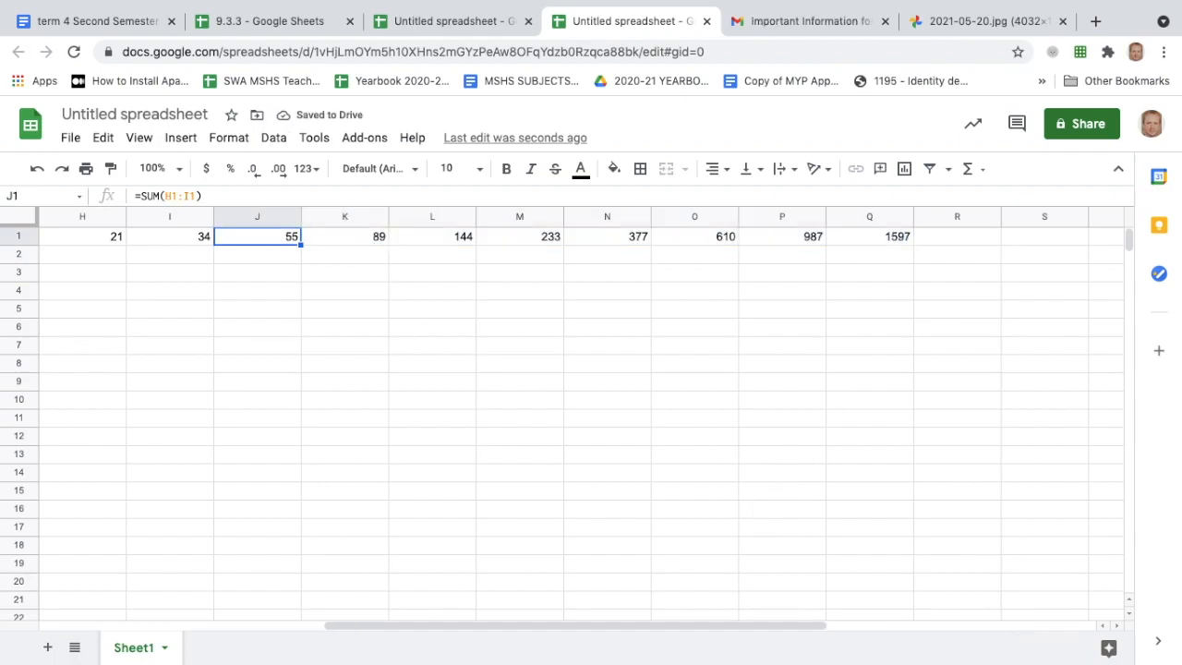
key(Right)
key(Right)
key(Right)
key(Right)
key(Right)
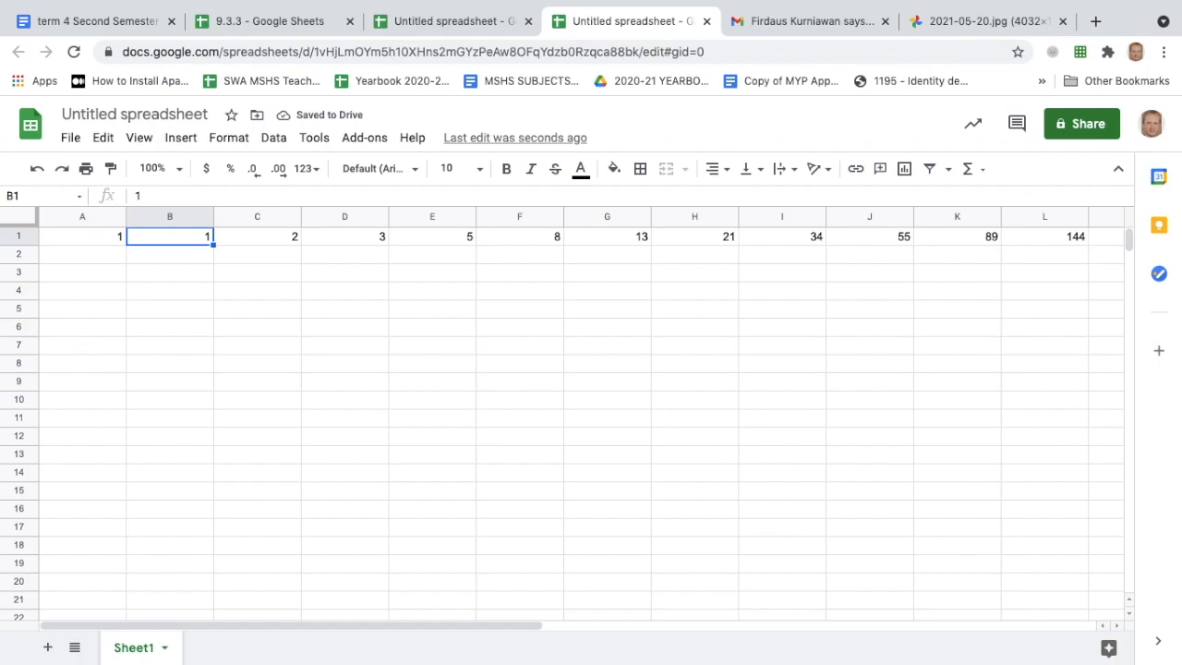
key(Right)
key(Right)
key(Right)
key(Right)
key(Right)
key(Right)
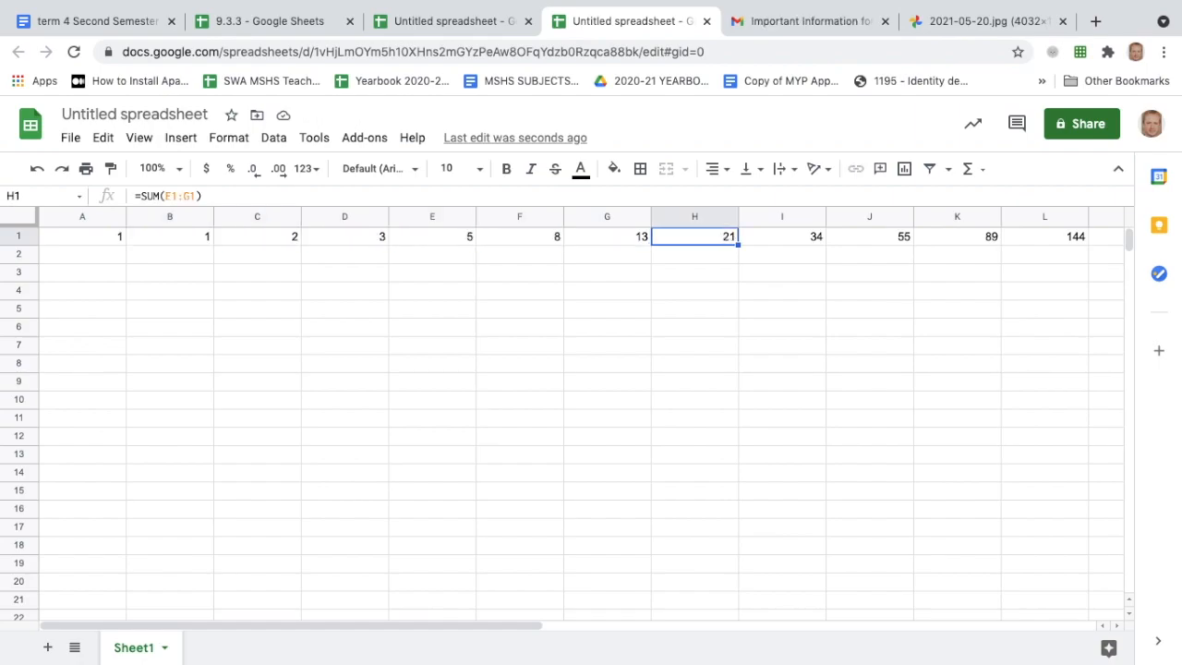
key(Right)
key(Right)
key(Right)
key(Right)
key(Right)
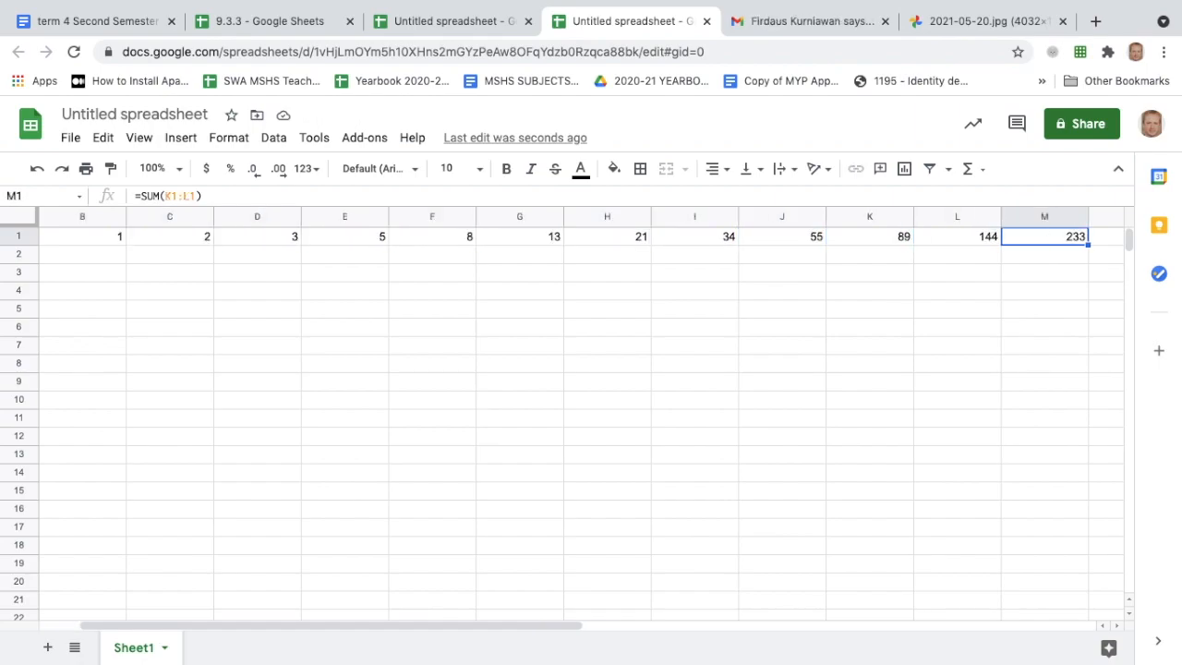
key(Right)
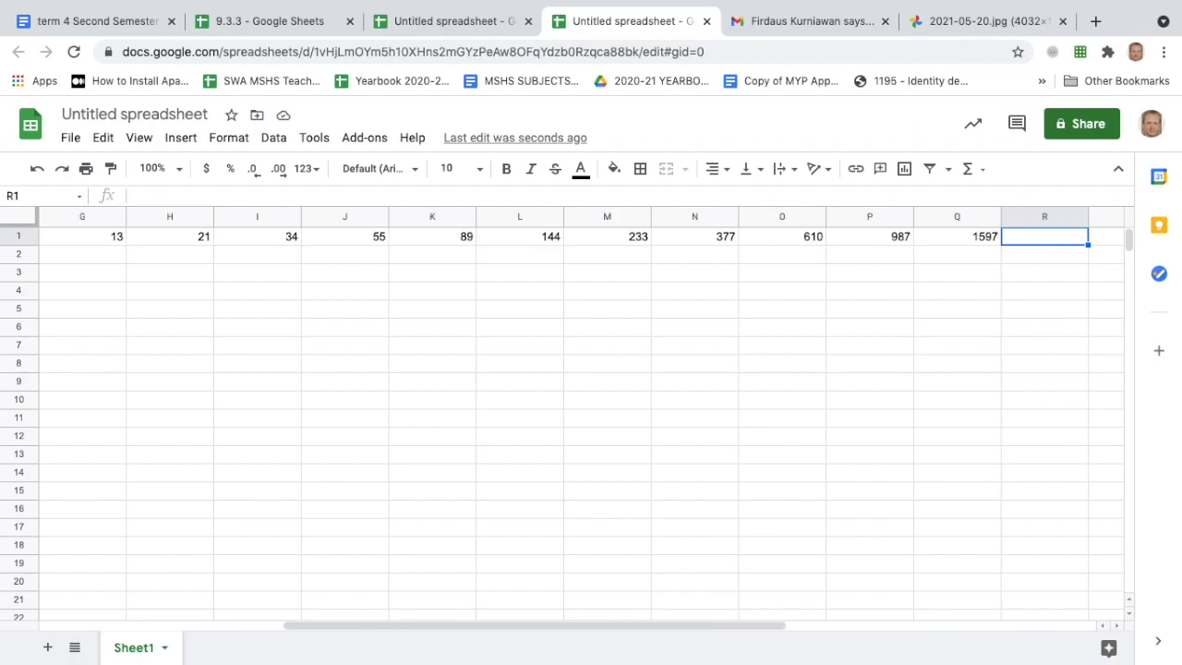
key(Right)
key(Right)
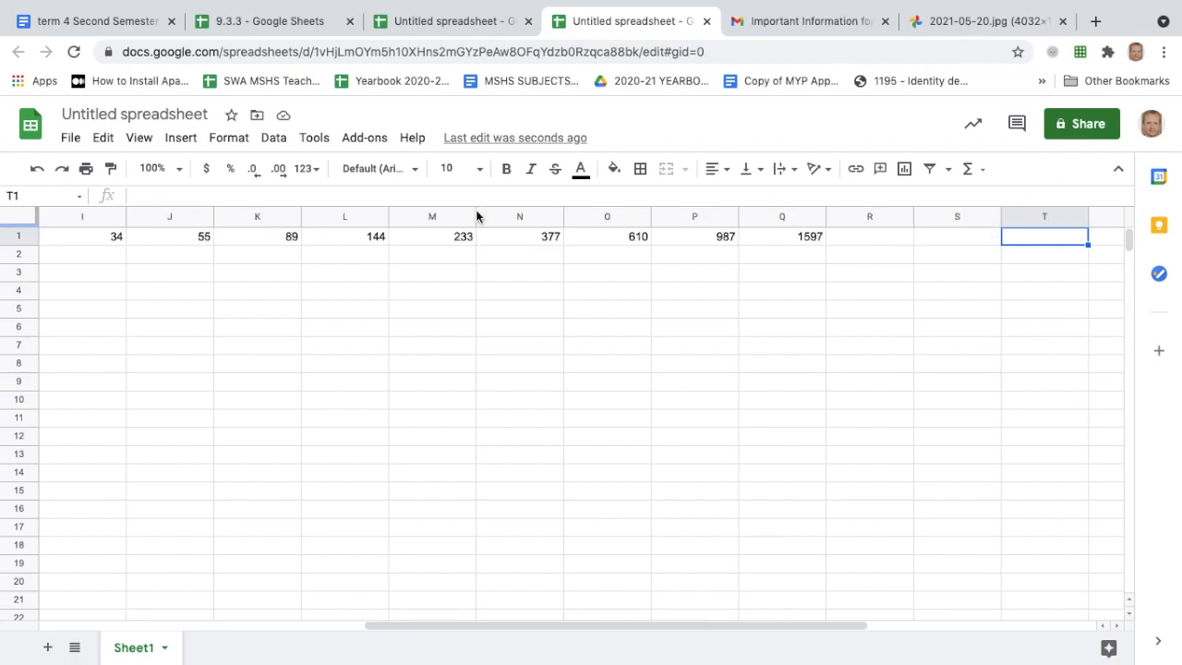
Extend the sum formula from Q1 across row 1 through T1.
click(804, 238)
drag(825, 245, 1044, 239)
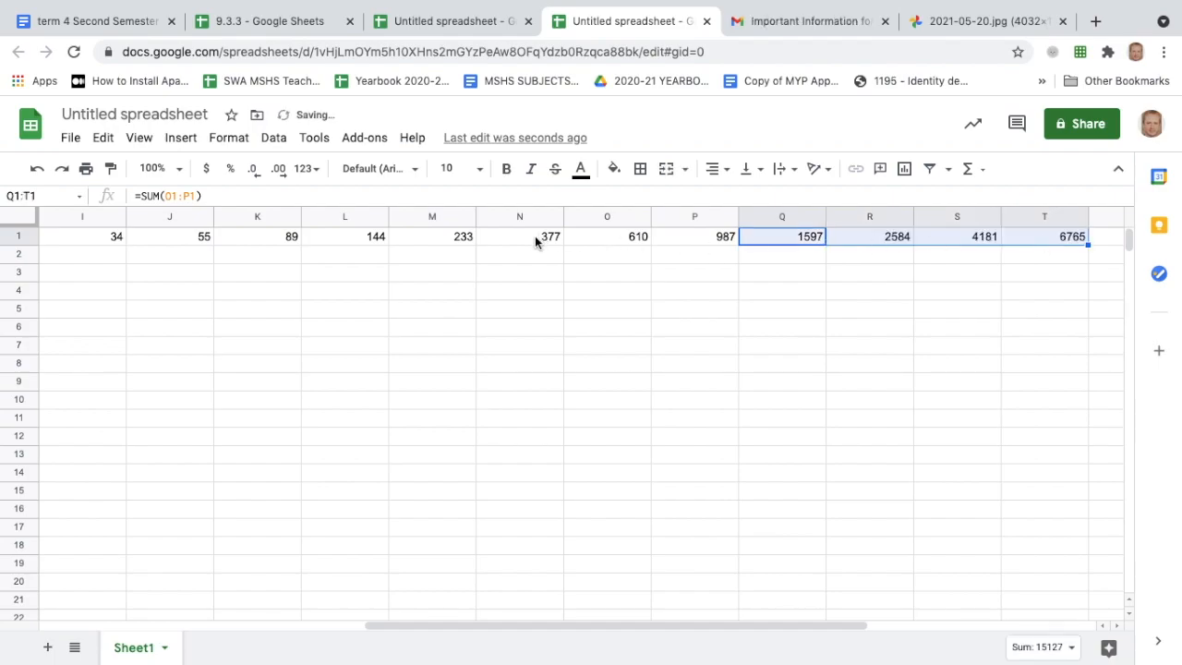
Go back along row 1 to its first cell, A1, reviewing the Fibonacci values.
click(432, 237)
key(Left)
key(Left)
key(Left)
key(Left)
key(Left)
key(Left)
key(Left)
key(Left)
key(Left)
key(Left)
key(Left)
key(Left)
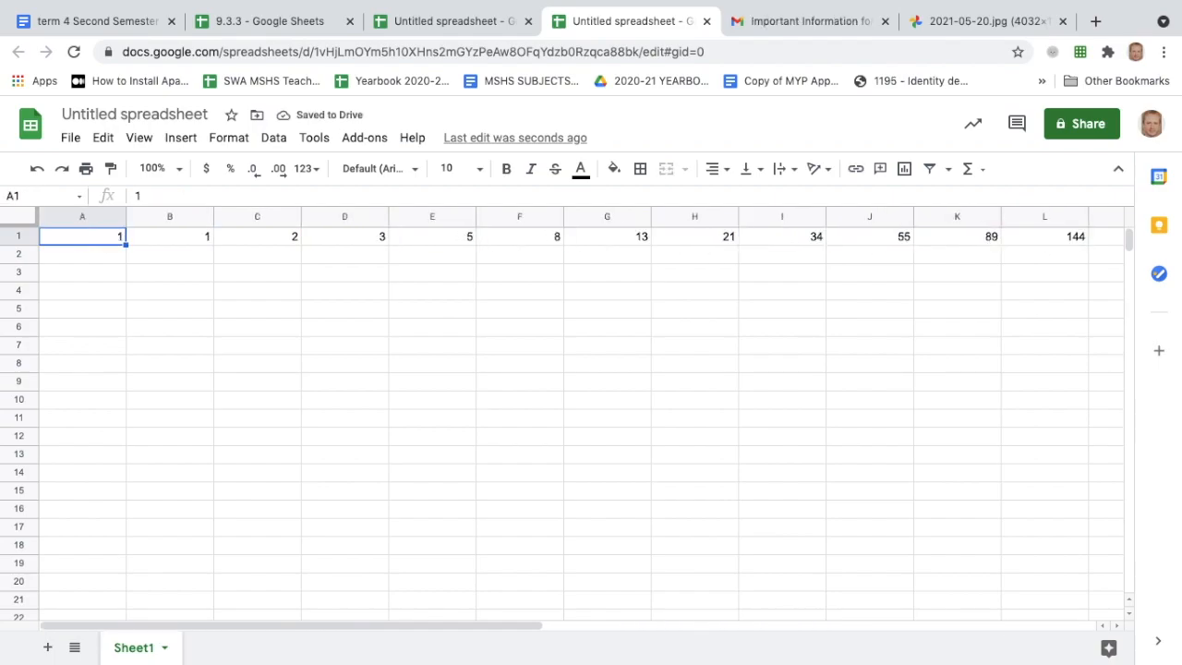
Enter the formula =A1/B1 in cell B2 and check it.
key(Down)
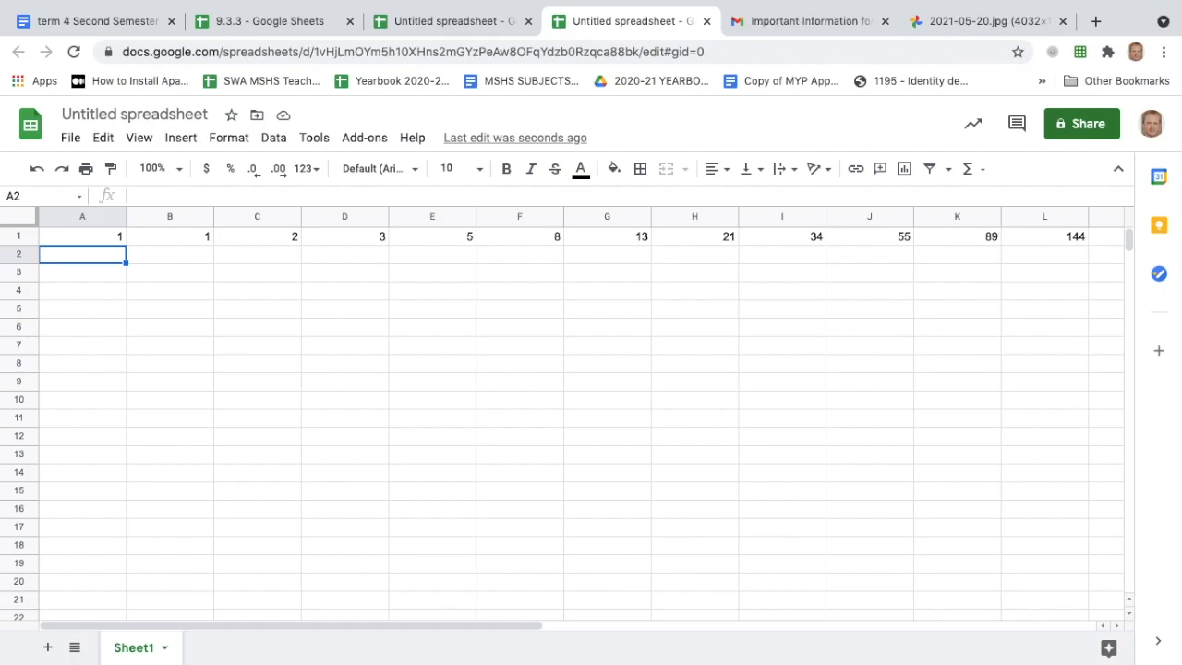
key(Right)
double_click(175, 258)
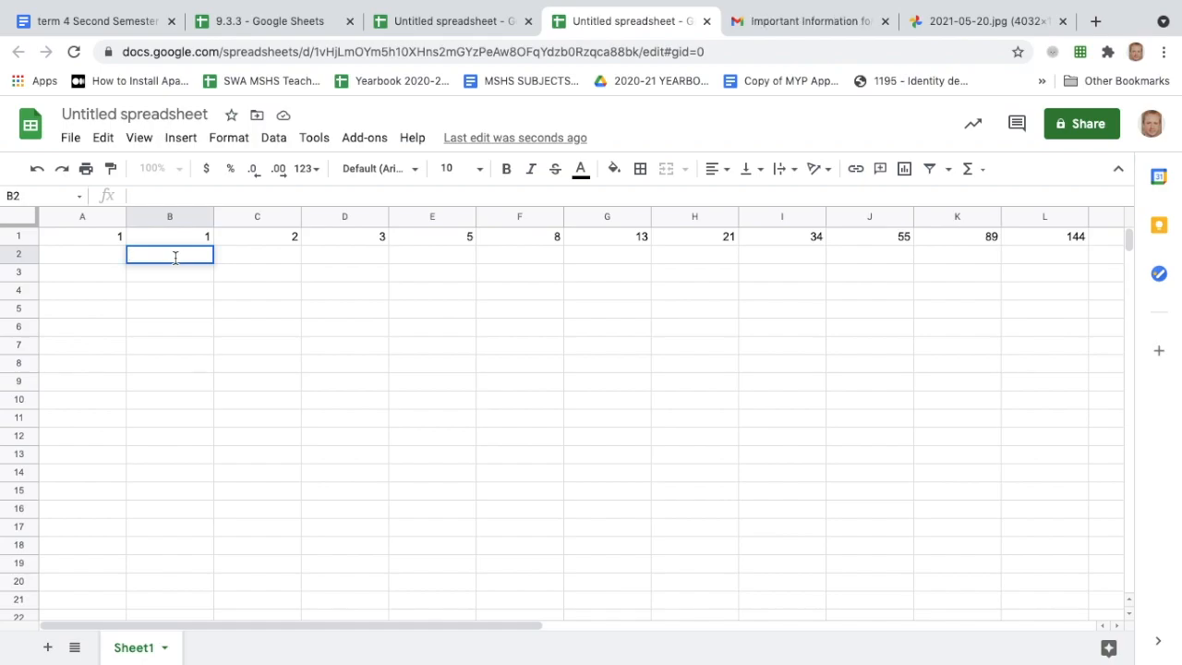
text(=A1/B1)
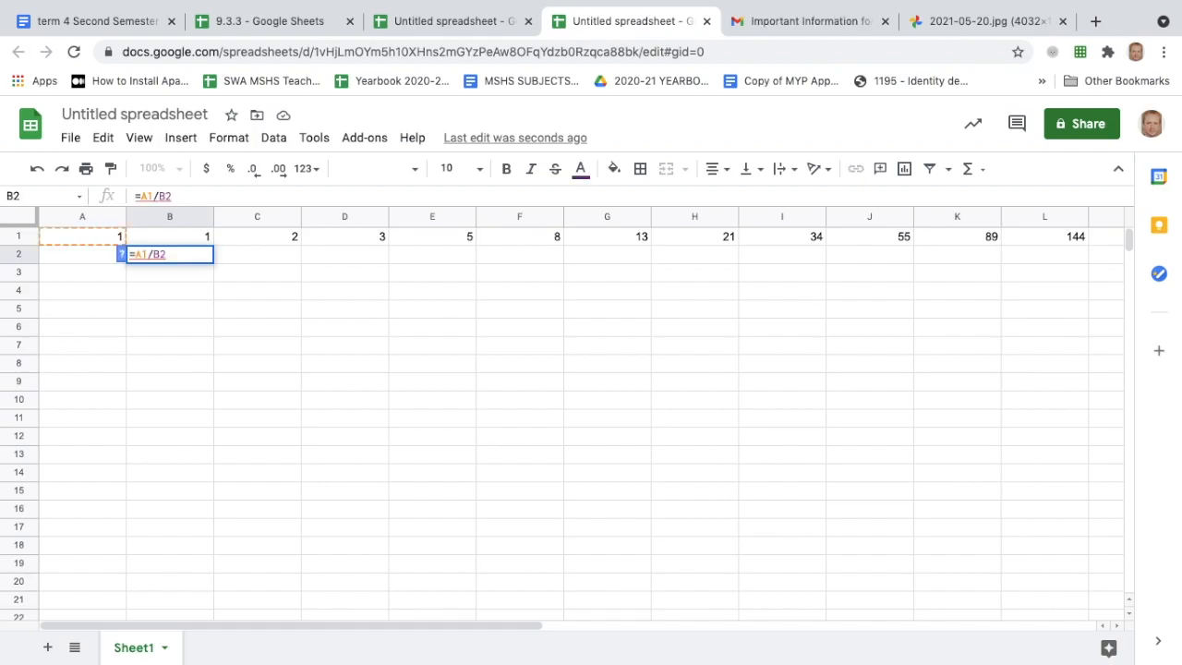
key(Return)
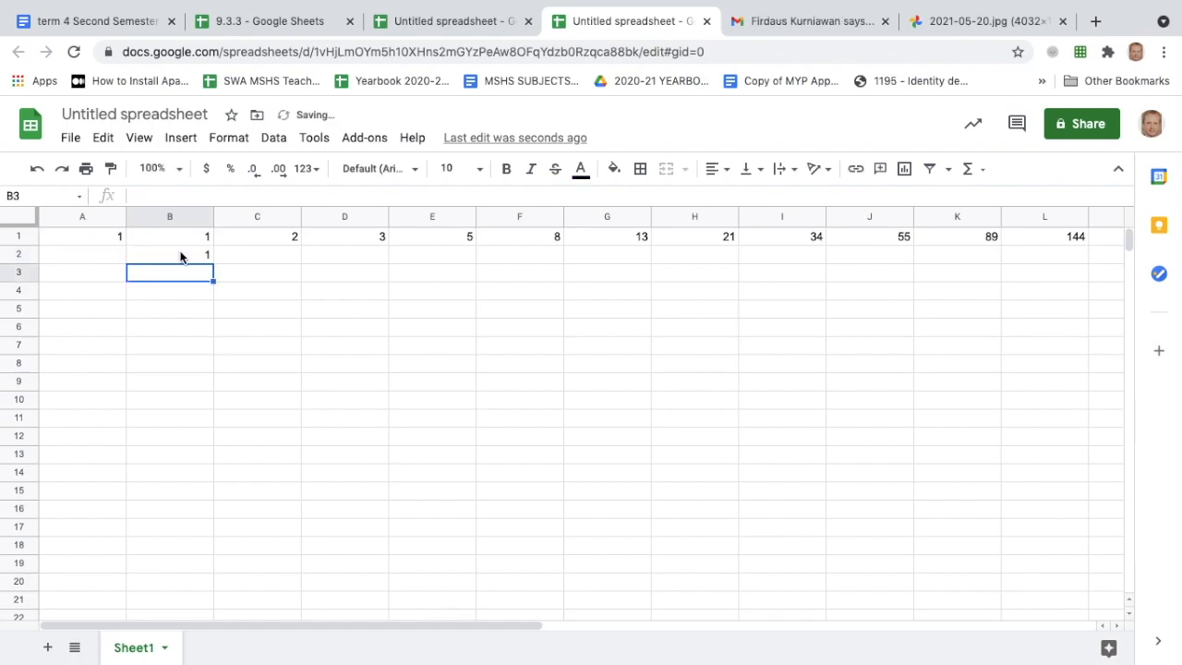
click(206, 260)
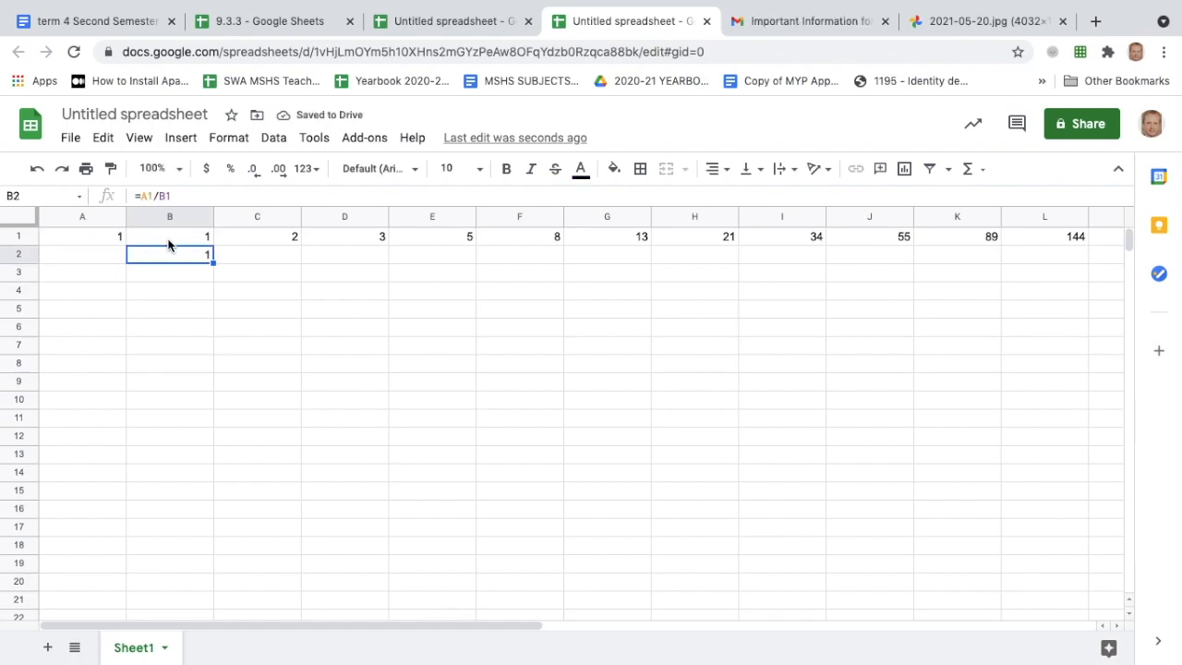
Enter the ratio formula =C1/B1 in cell C2.
double_click(235, 256)
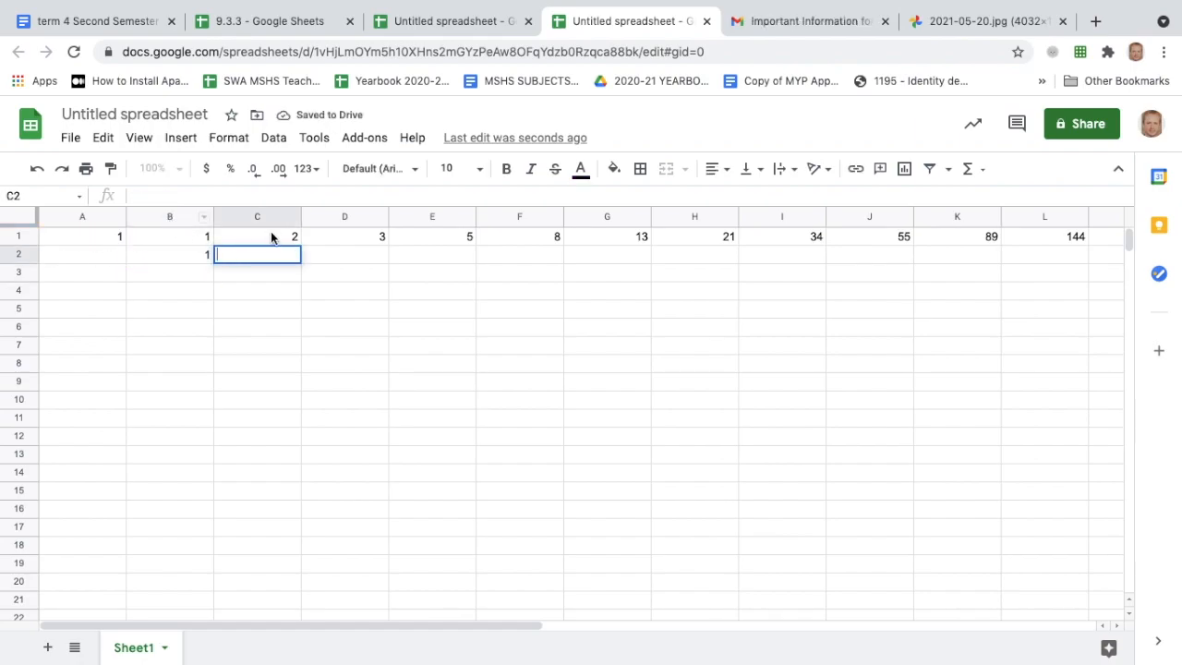
text(=)
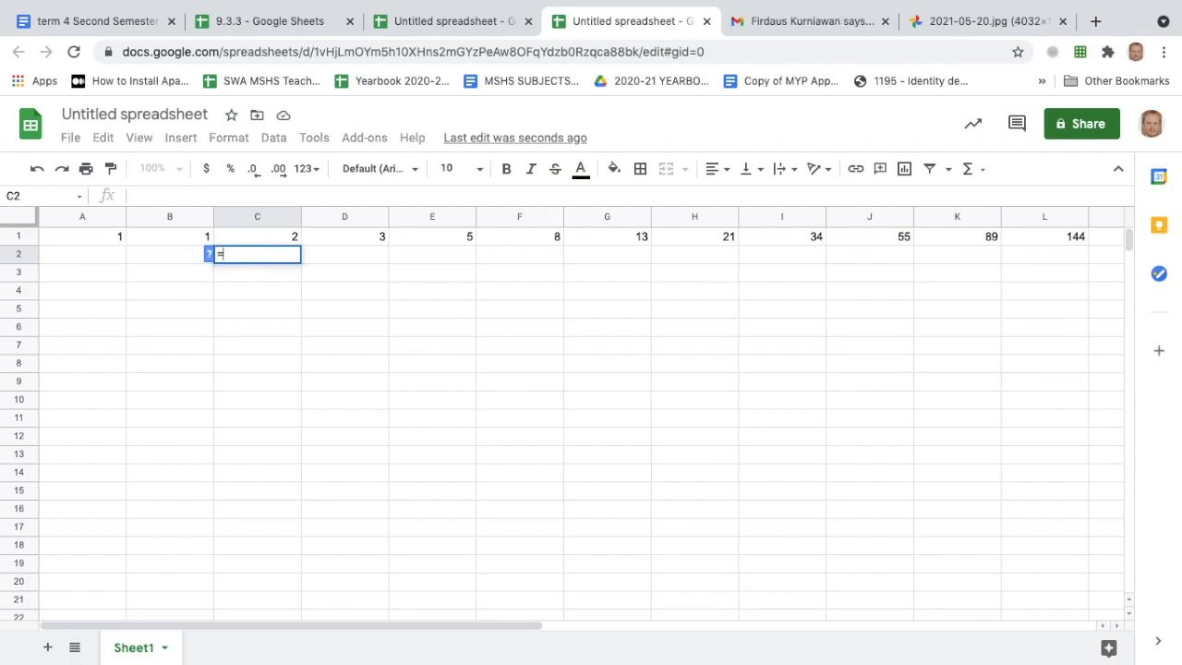
text(C1/)
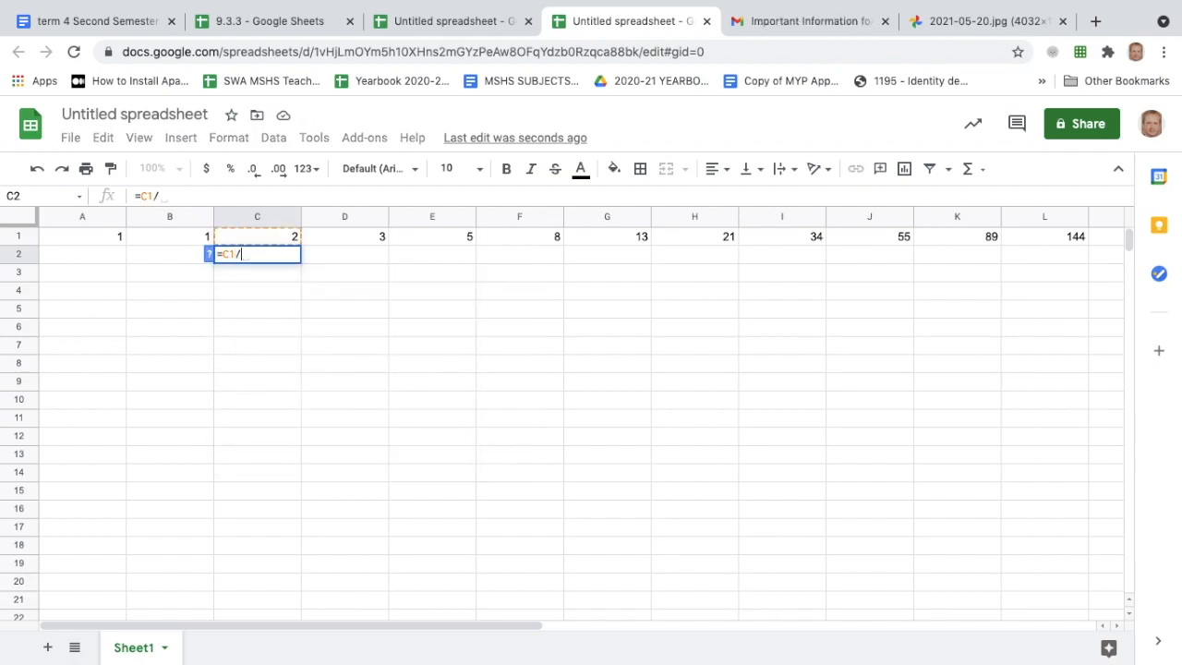
text(B1)
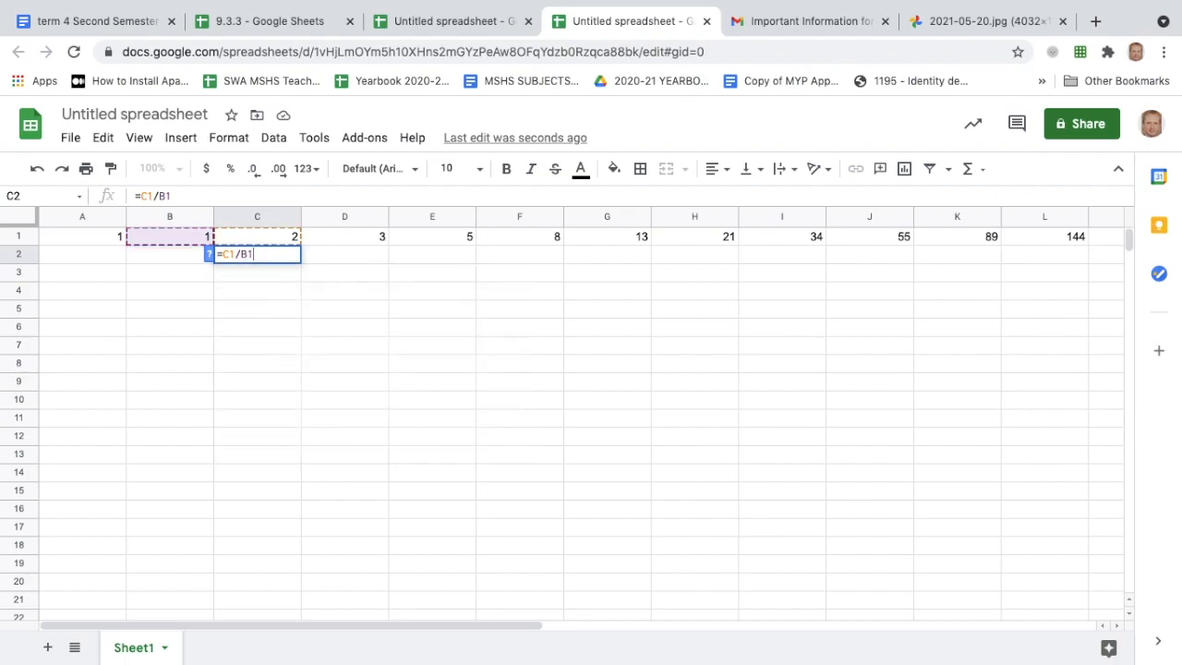
key(Return)
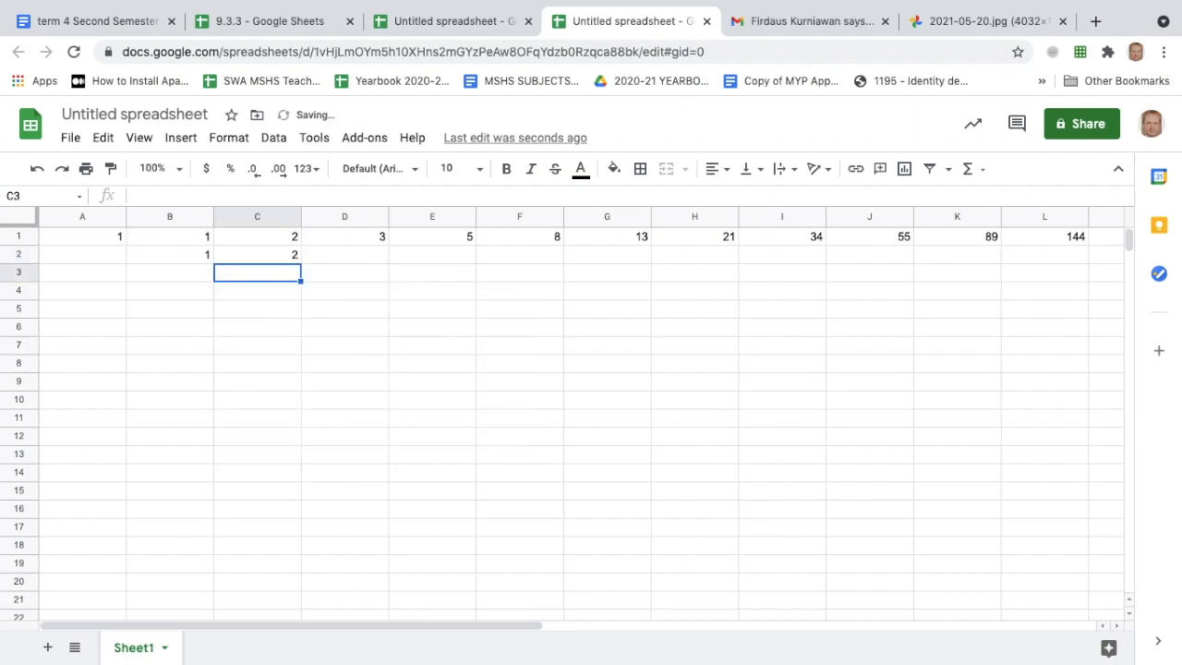
Enter the ratio formula =D1/C1 in cell D2.
double_click(336, 258)
text(=D)
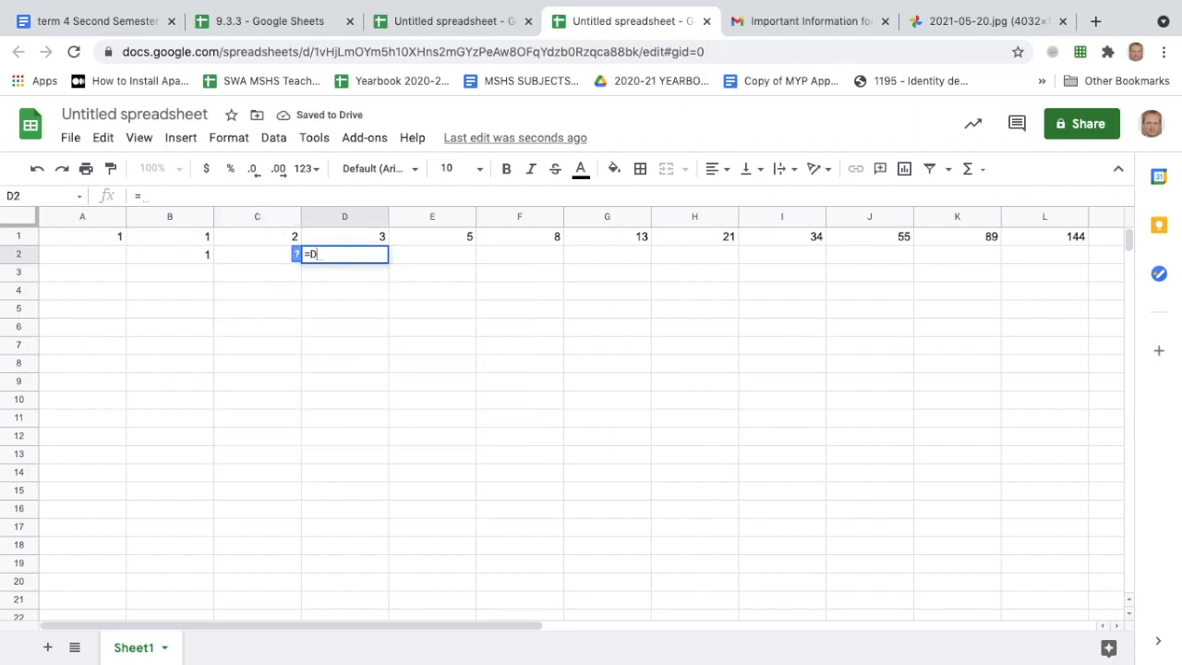
text(1/C1)
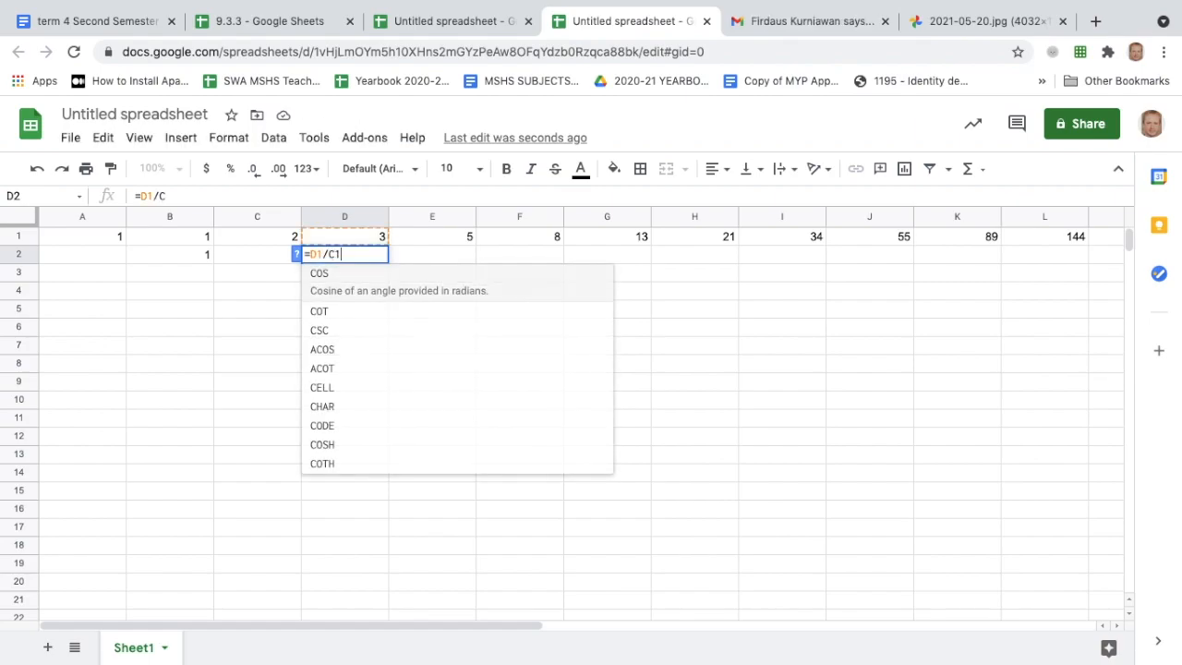
key(Return)
click(353, 258)
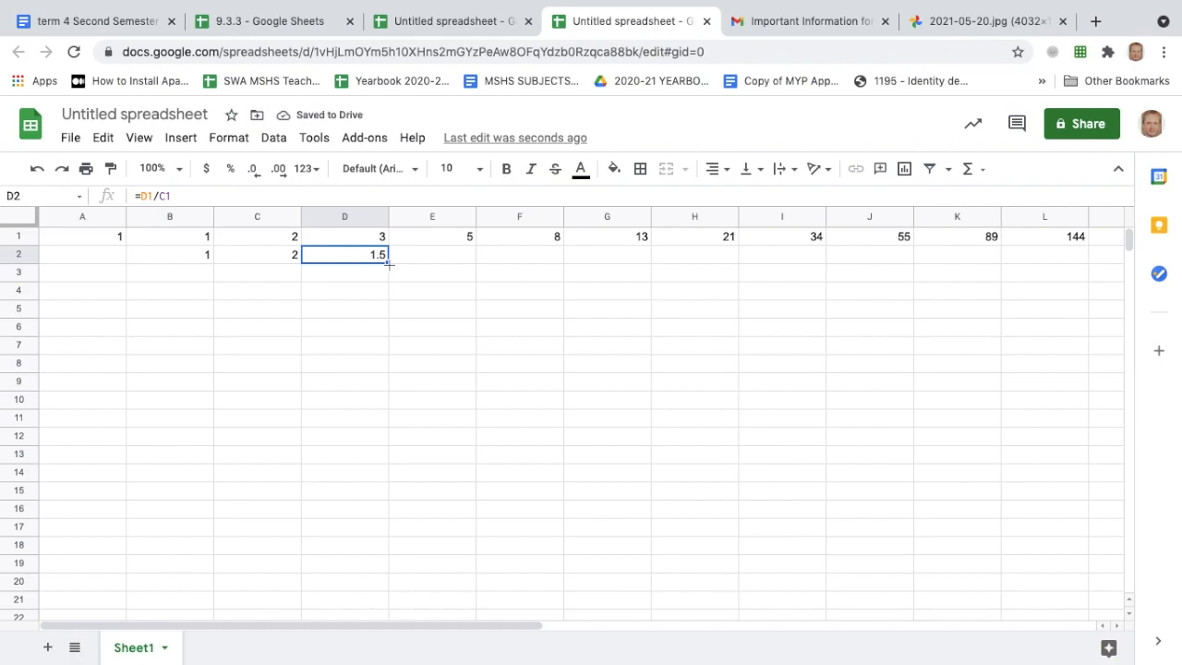
Fill the ratio formula from D2 across row 2 through L2.
click(409, 257)
click(358, 256)
drag(387, 263, 1039, 258)
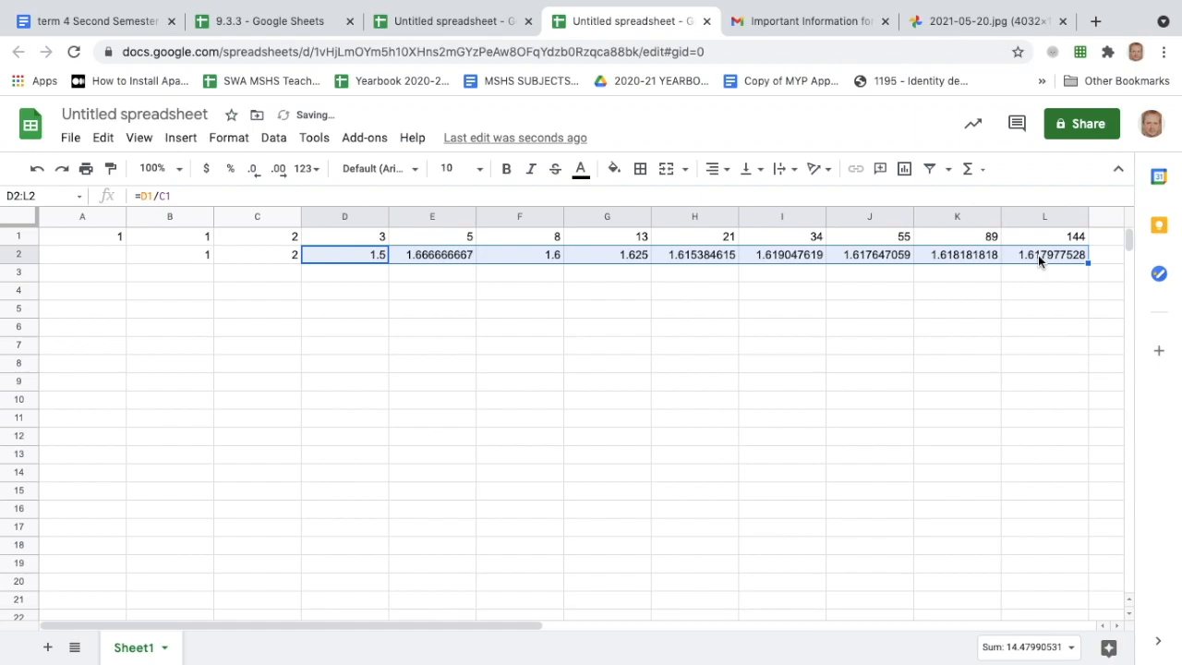
Extend the ratio formula from L2 across row 2 through T2, below the last Fibonacci value.
scroll(534, 642, right, 5)
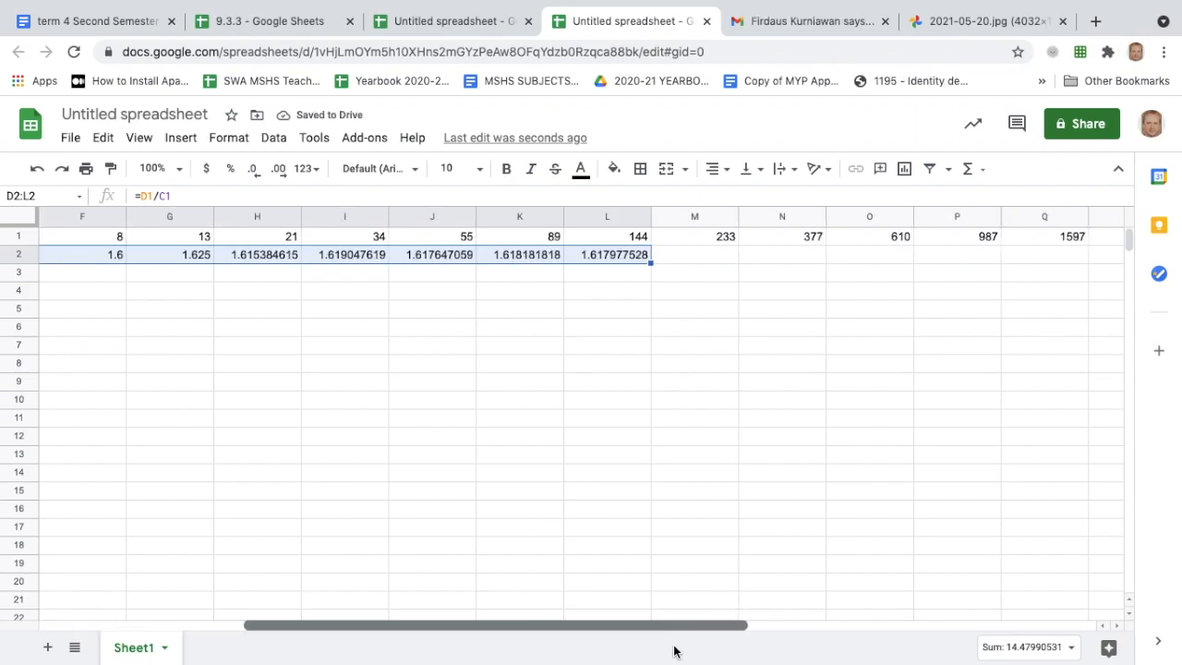
click(610, 256)
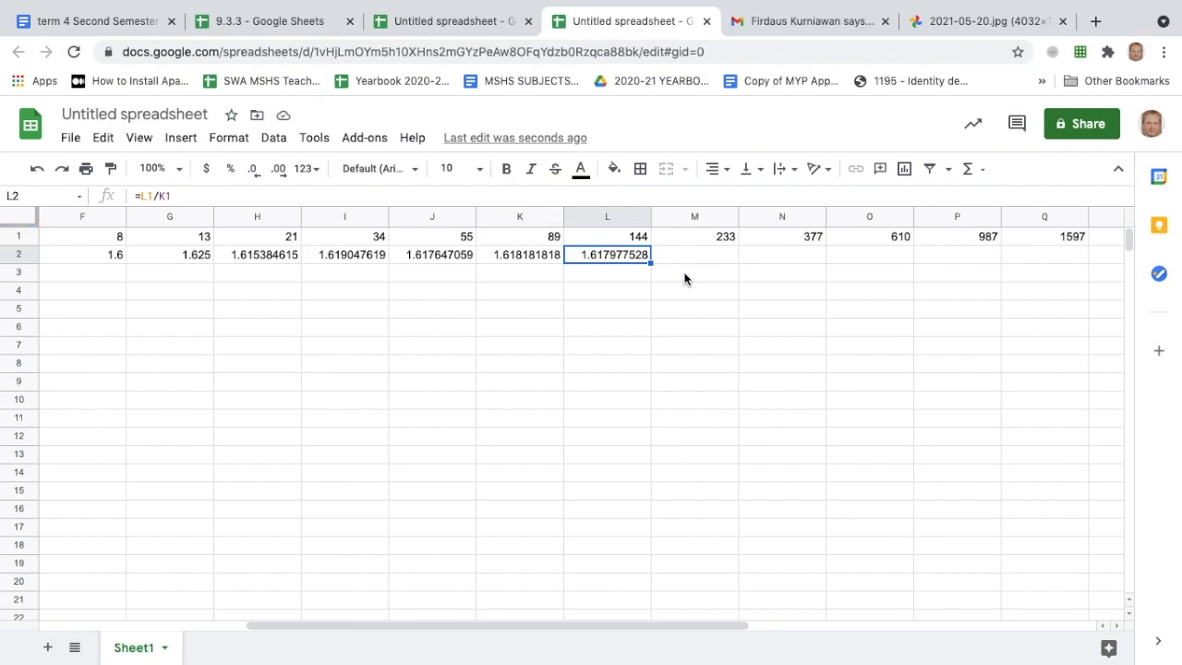
drag(649, 262, 1029, 262)
drag(556, 629, 803, 625)
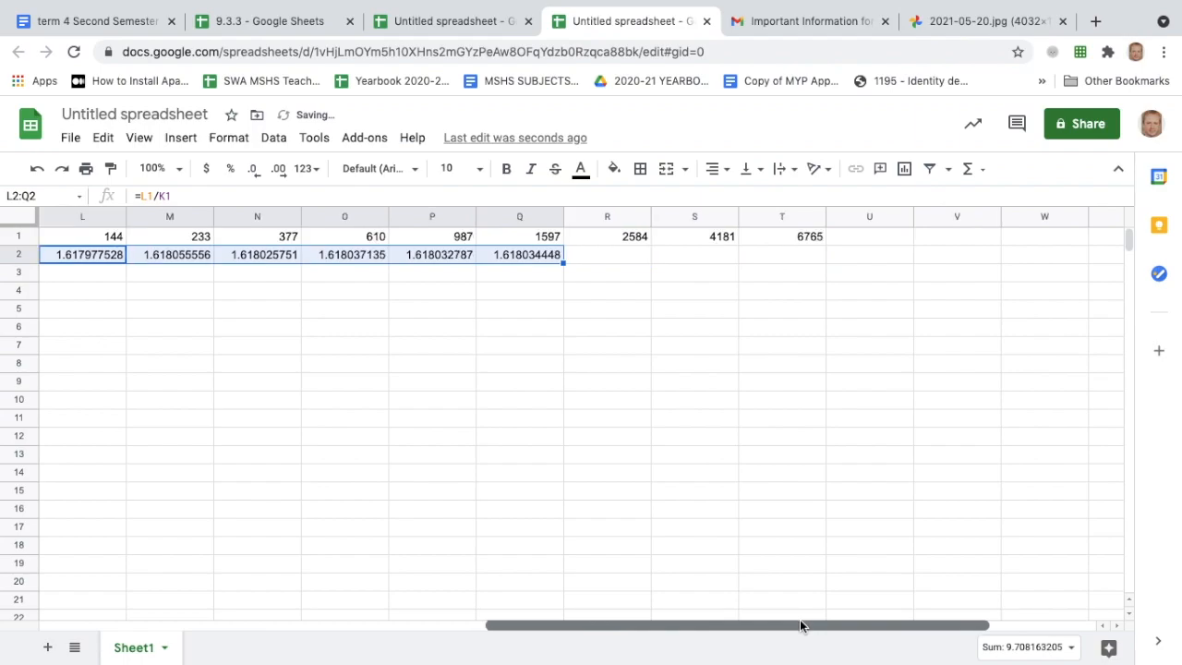
drag(562, 261, 761, 268)
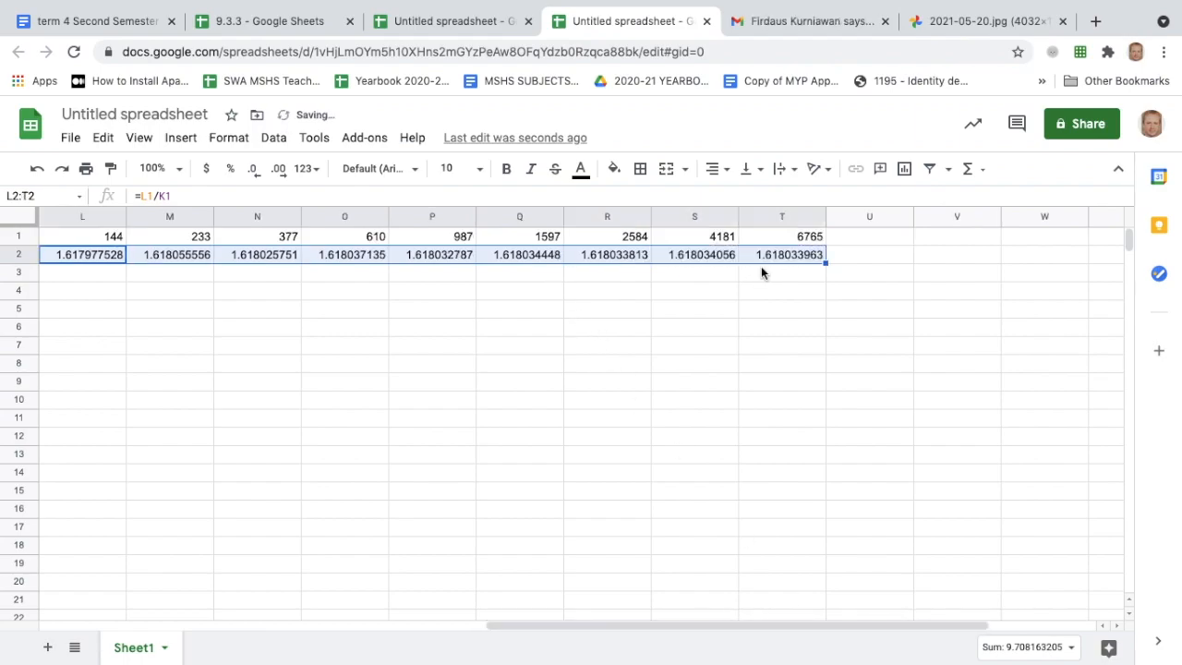
Examine the filled ratios in row 2 from its last values back to A2.
drag(876, 634, 813, 625)
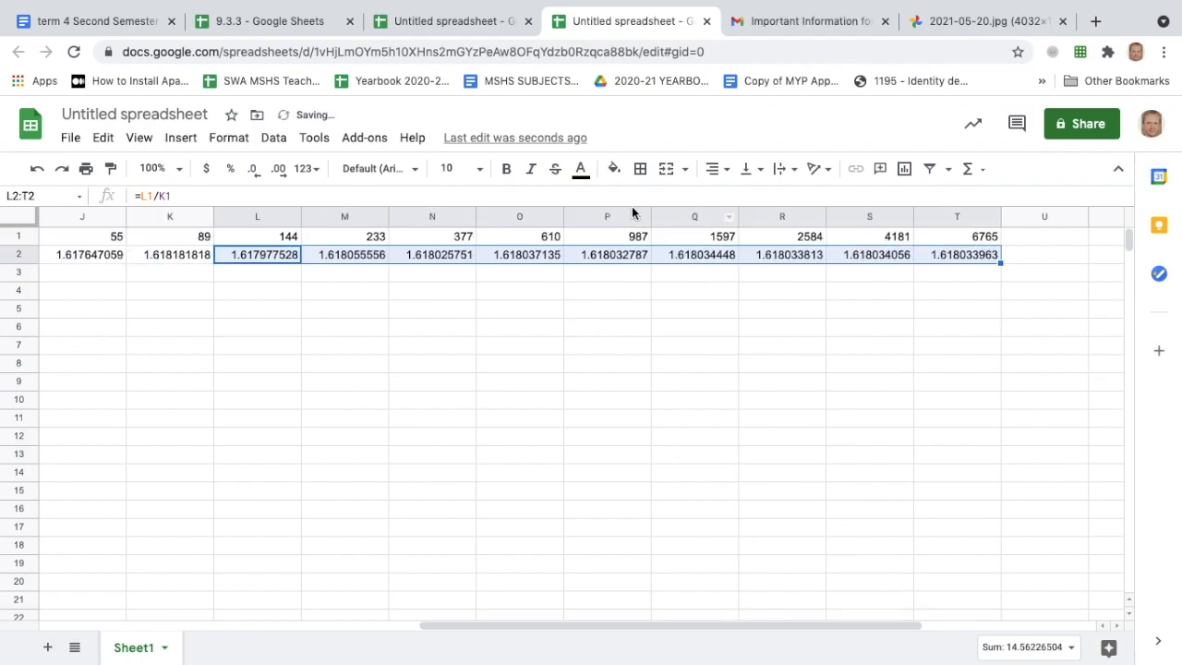
click(608, 254)
key(Left)
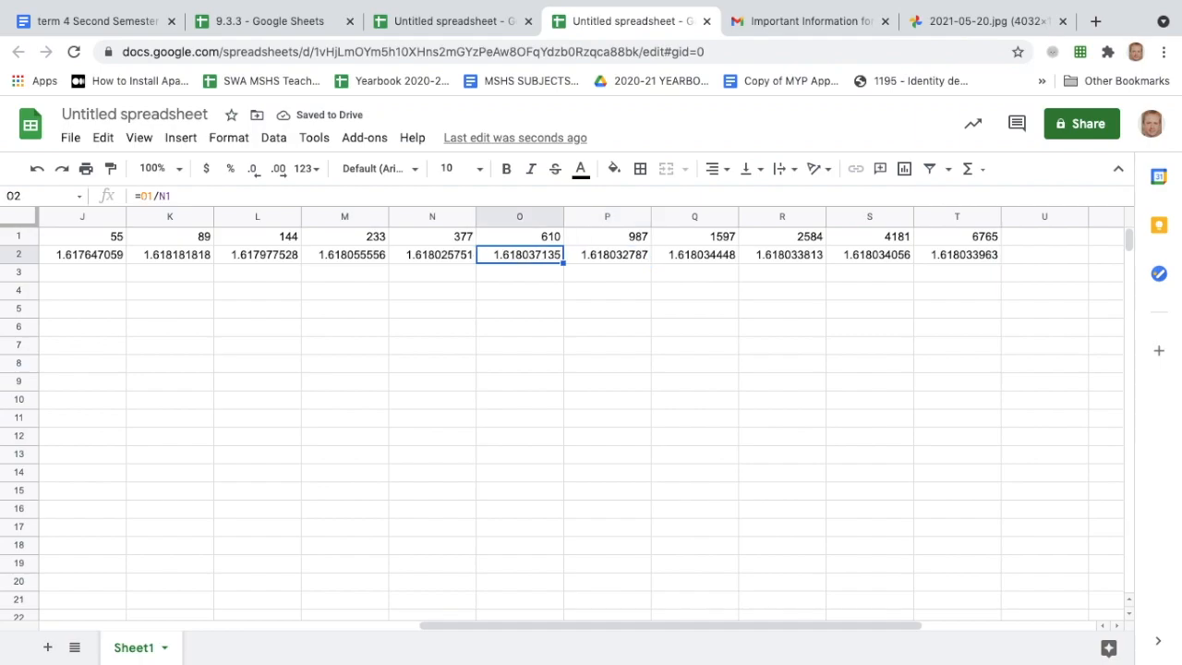
key(Left)
key(Left)
key(Left)
key(Left)
key(Left)
key(Left)
key(Left)
key(Left)
key(Left)
key(Left)
key(Left)
key(Left)
key(Left)
key(Left)
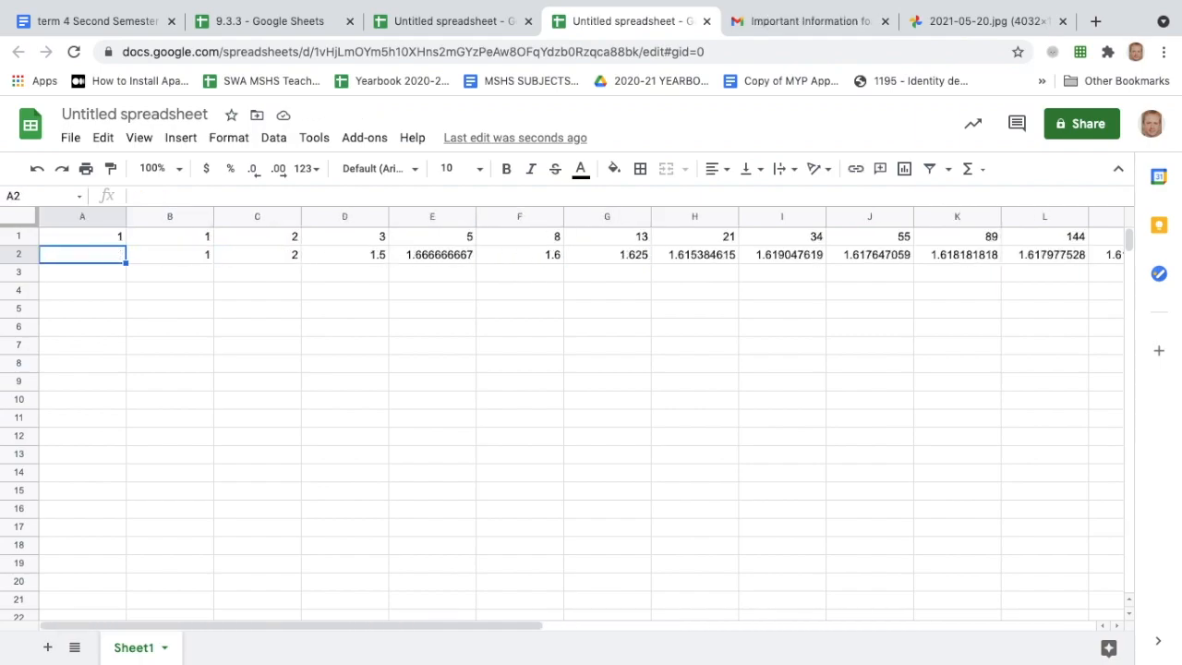
Examine the ratios and their formulas along row 2 from B2 up to the empty cells after T2.
key(Right)
key(Right)
key(Right)
key(Right)
key(Right)
key(Right)
key(Right)
key(Right)
key(Right)
key(Right)
key(Right)
key(Right)
key(Right)
key(Right)
key(Right)
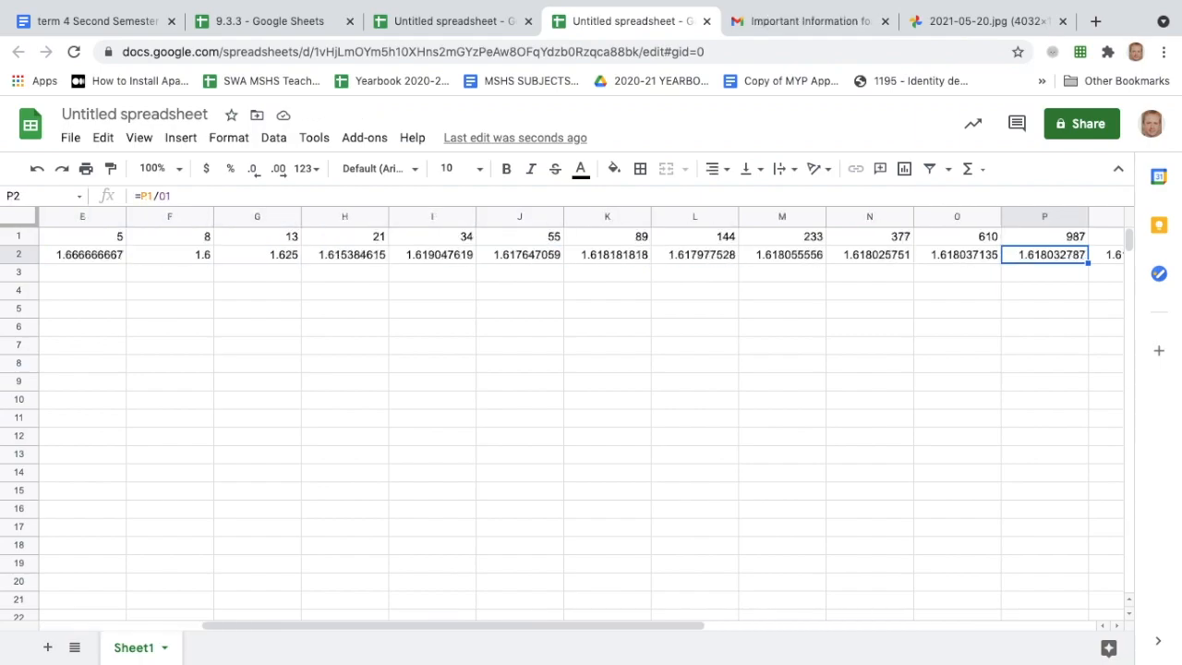
key(Right)
key(Right)
key(Right)
key(Right)
key(Right)
key(Right)
key(Right)
key(Right)
key(Right)
key(Left)
key(Left)
key(Left)
key(Left)
key(Left)
key(Left)
key(Left)
key(Right)
key(Right)
key(Right)
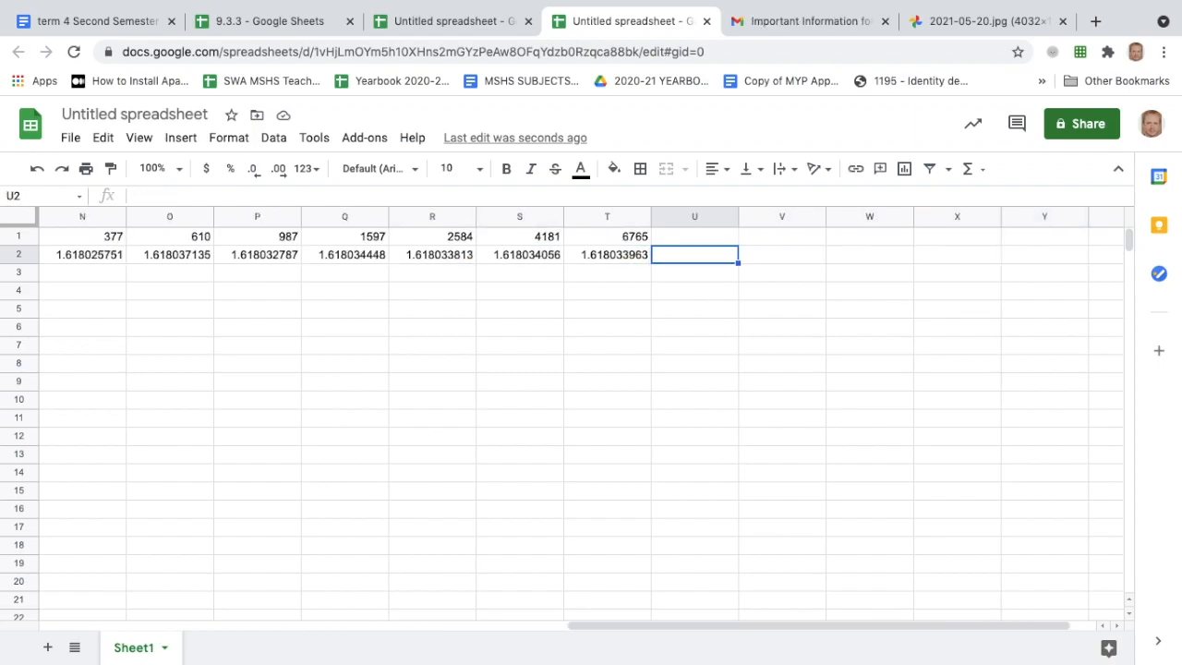
Go back through the ratios in row 2 from U2 towards the start of the row.
key(Left)
key(Left)
key(Left)
key(Left)
key(Left)
key(Left)
key(Left)
key(Left)
key(Left)
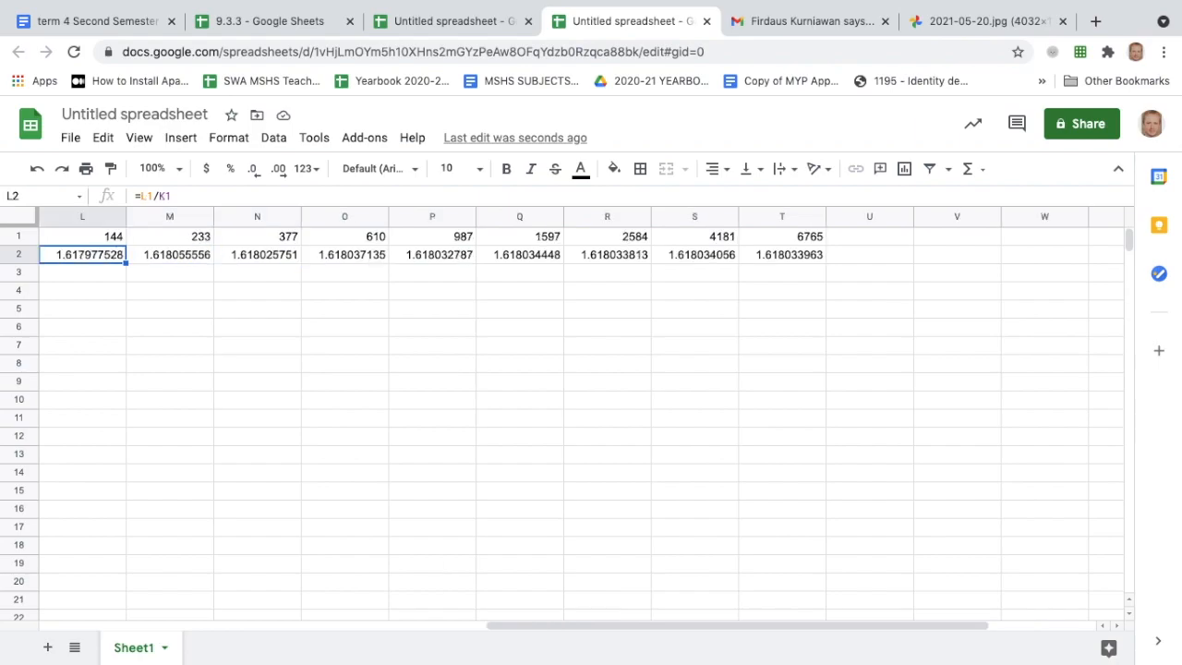
key(Left)
key(Left)
key(Left)
key(Left)
key(Left)
key(Left)
key(Left)
key(Left)
key(Left)
key(Left)
key(Left)
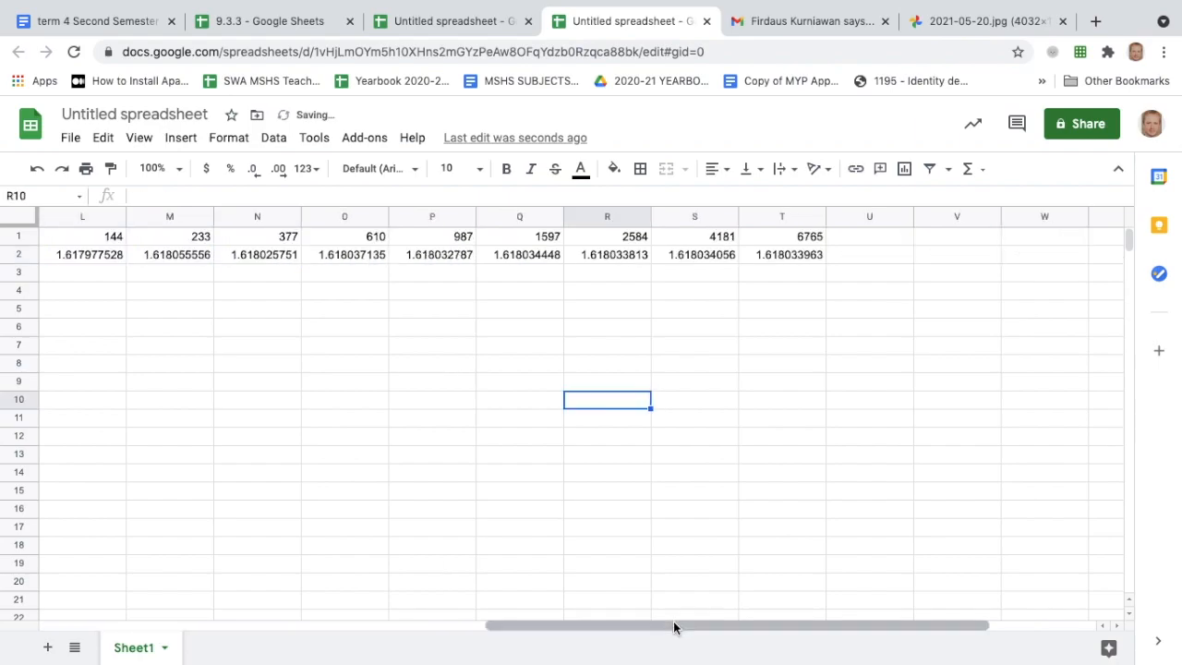
drag(673, 626, 165, 605)
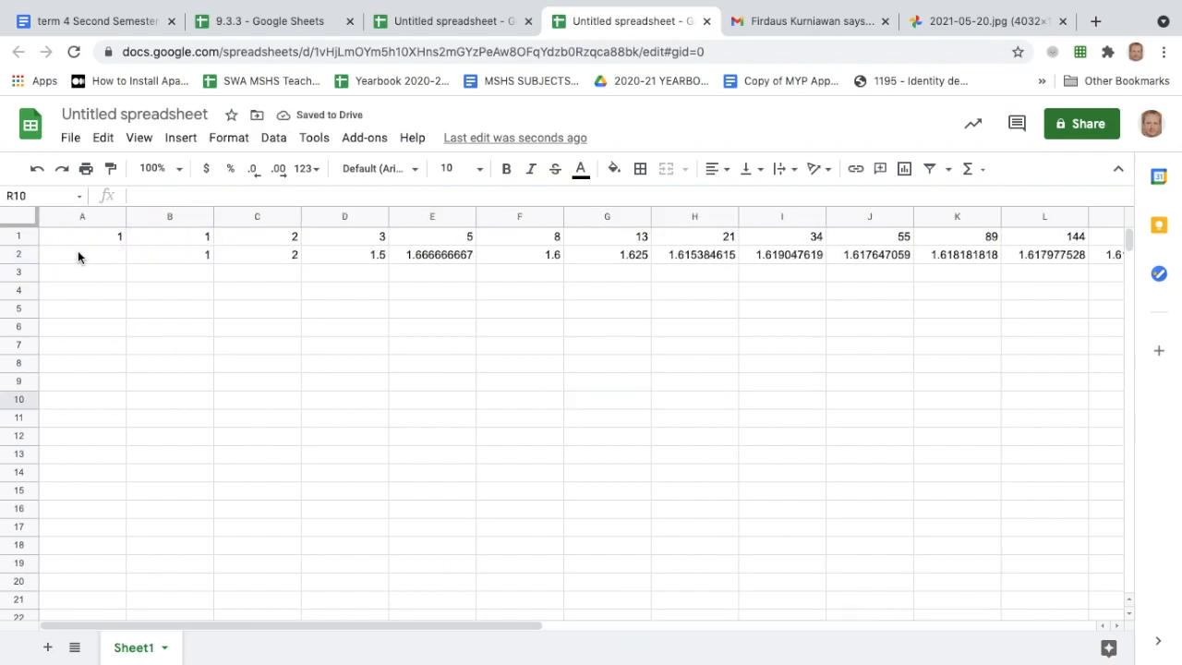
drag(85, 233, 794, 259)
click(782, 255)
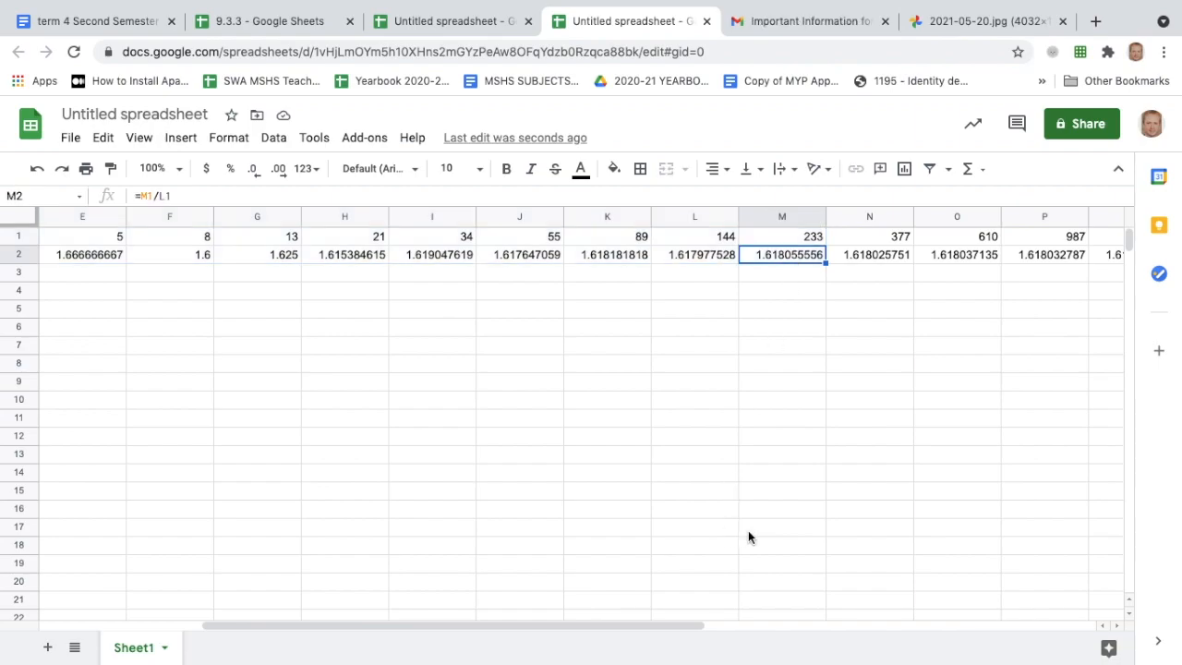
Insert a line chart of the ratios in B2:T2 and place it below the data, starting at about row 5.
drag(686, 626, 212, 574)
drag(210, 258, 721, 265)
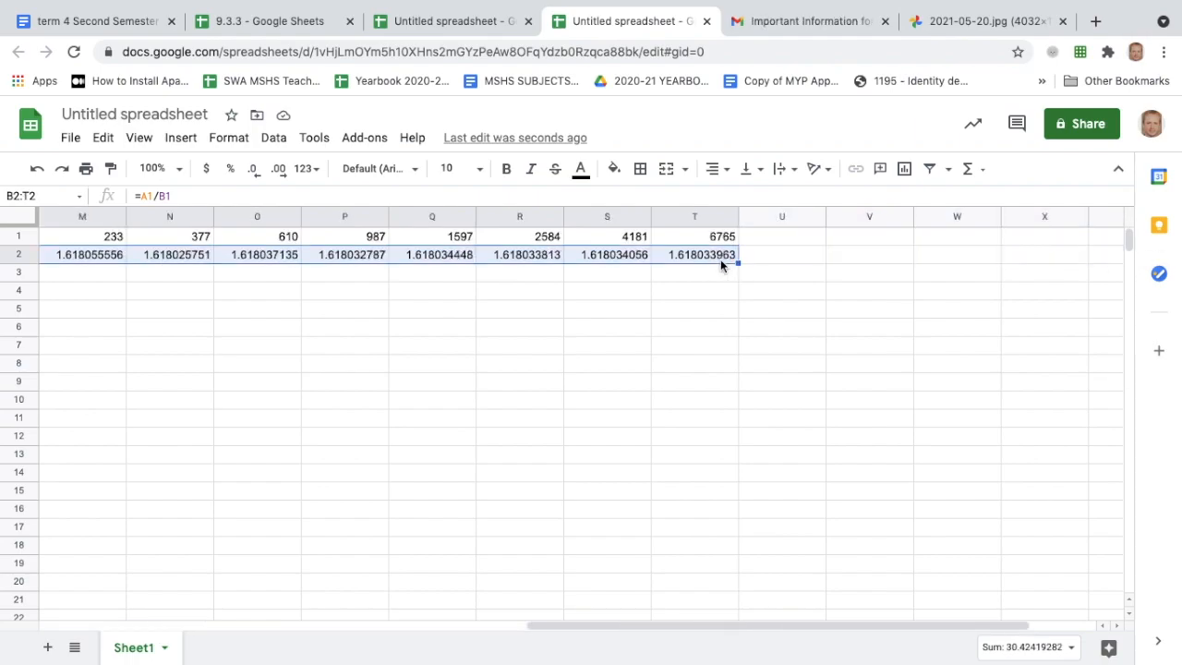
click(181, 138)
click(237, 378)
drag(325, 372, 264, 434)
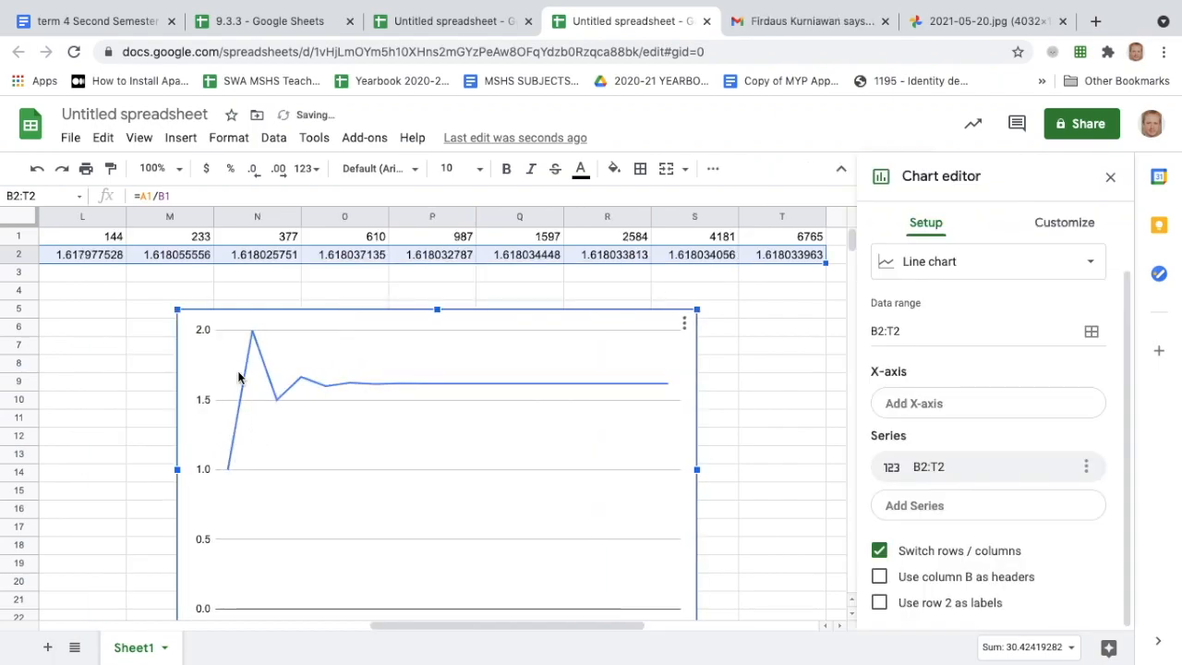